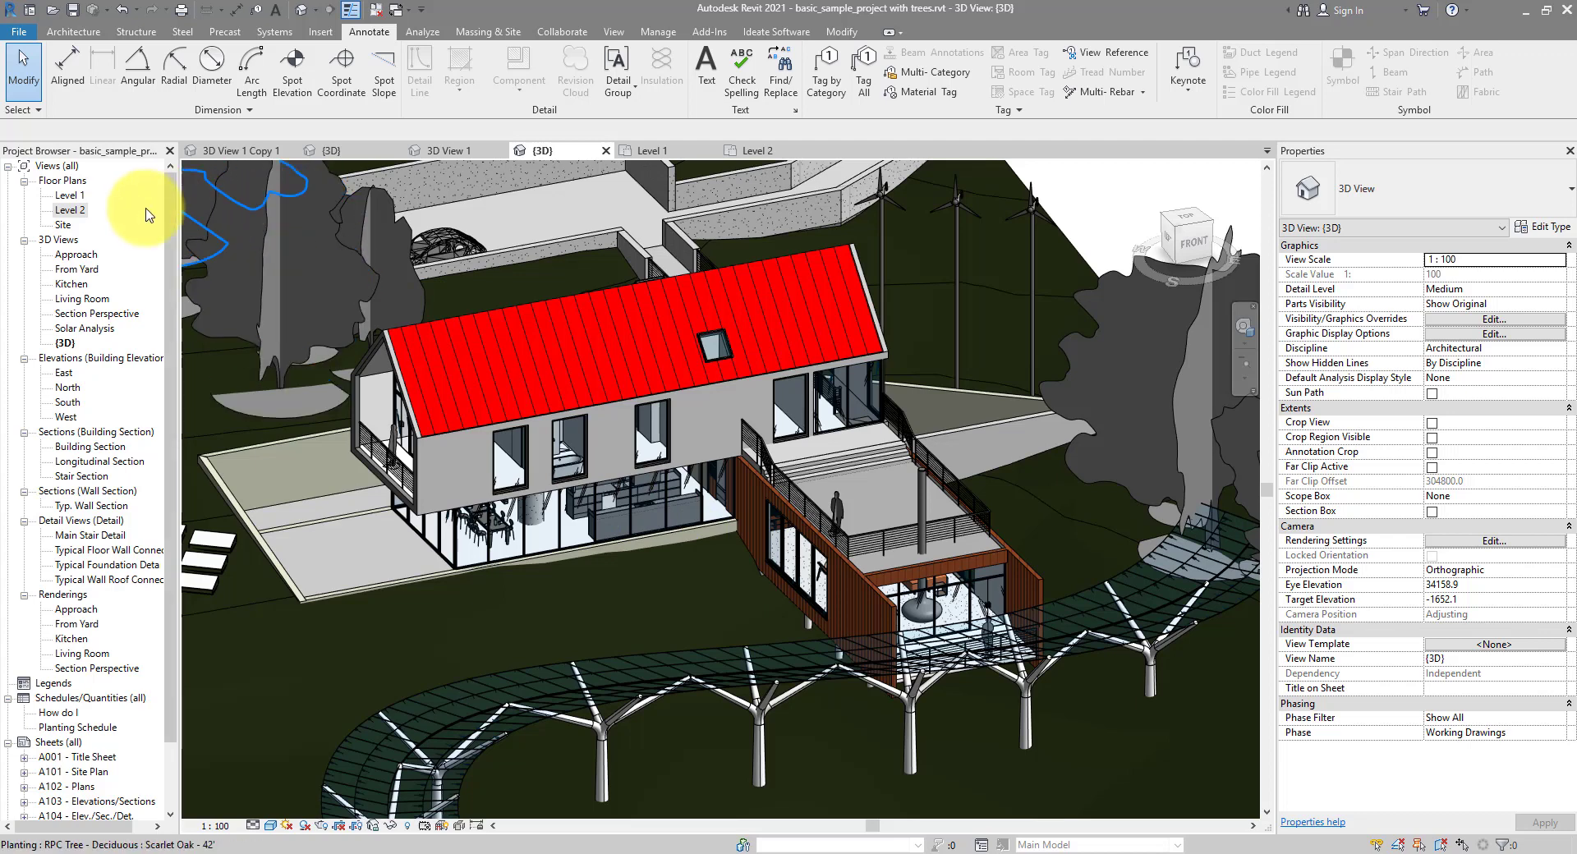
Open the Level 2 floor plan and inspect the top exterior wall, grid 3 and its partition
double_click(75, 211)
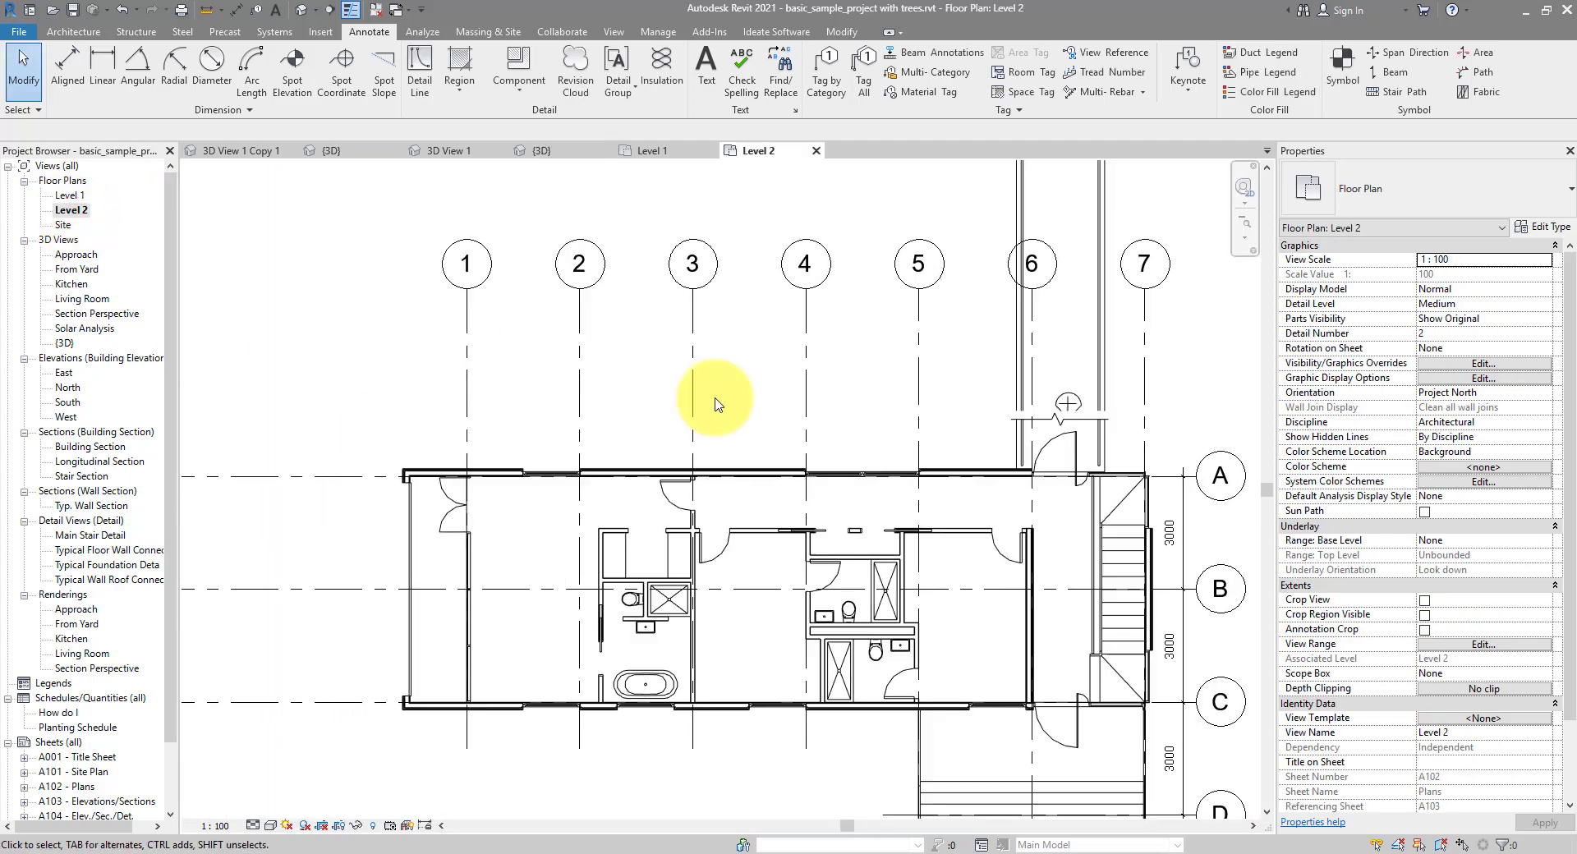
click(723, 472)
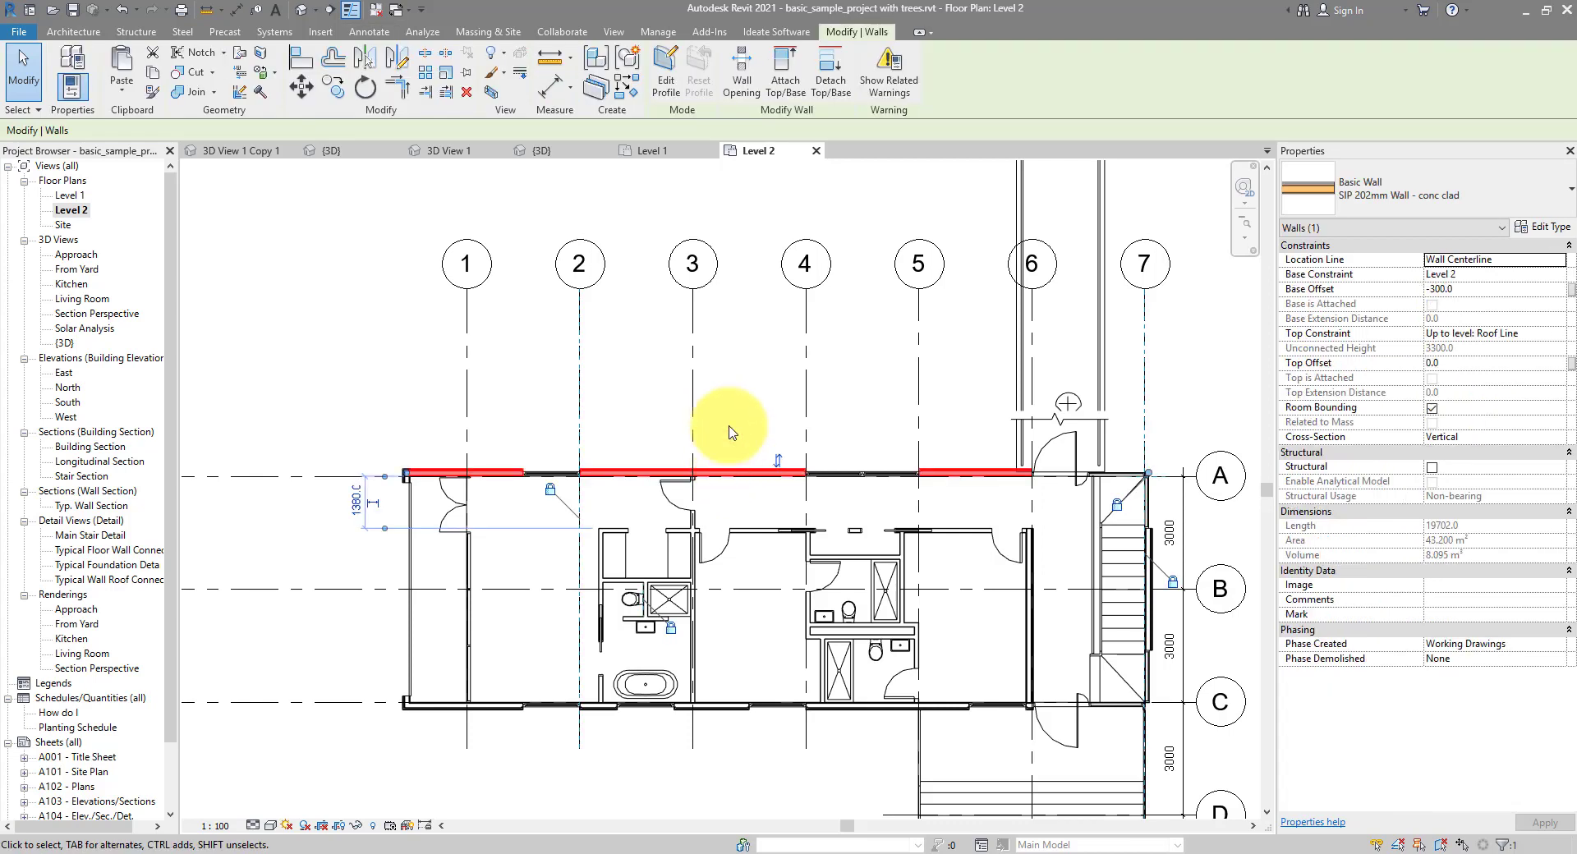
click(693, 392)
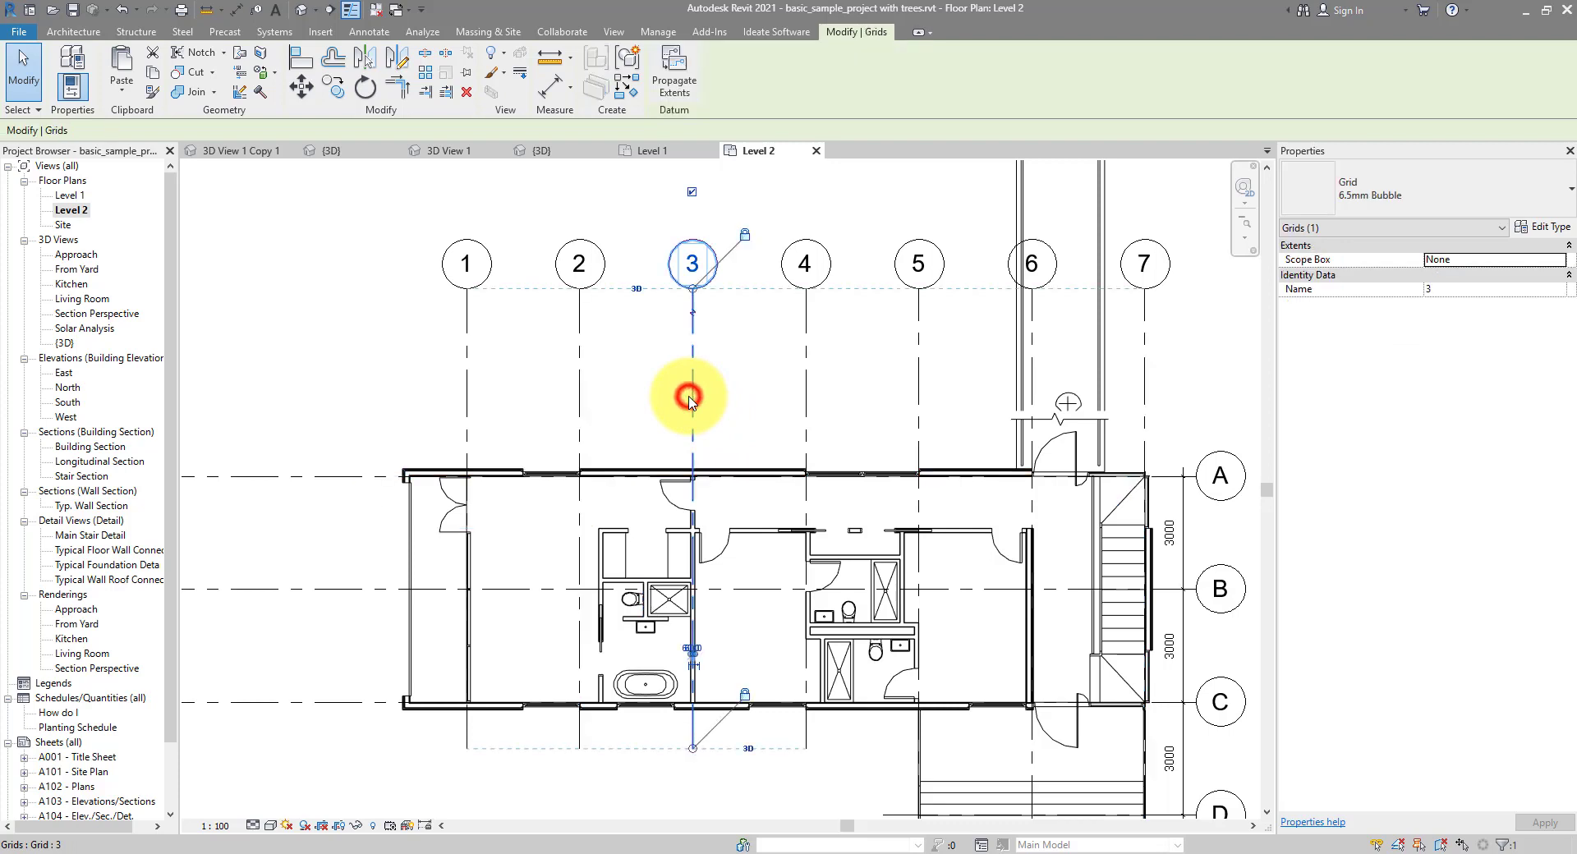
click(694, 520)
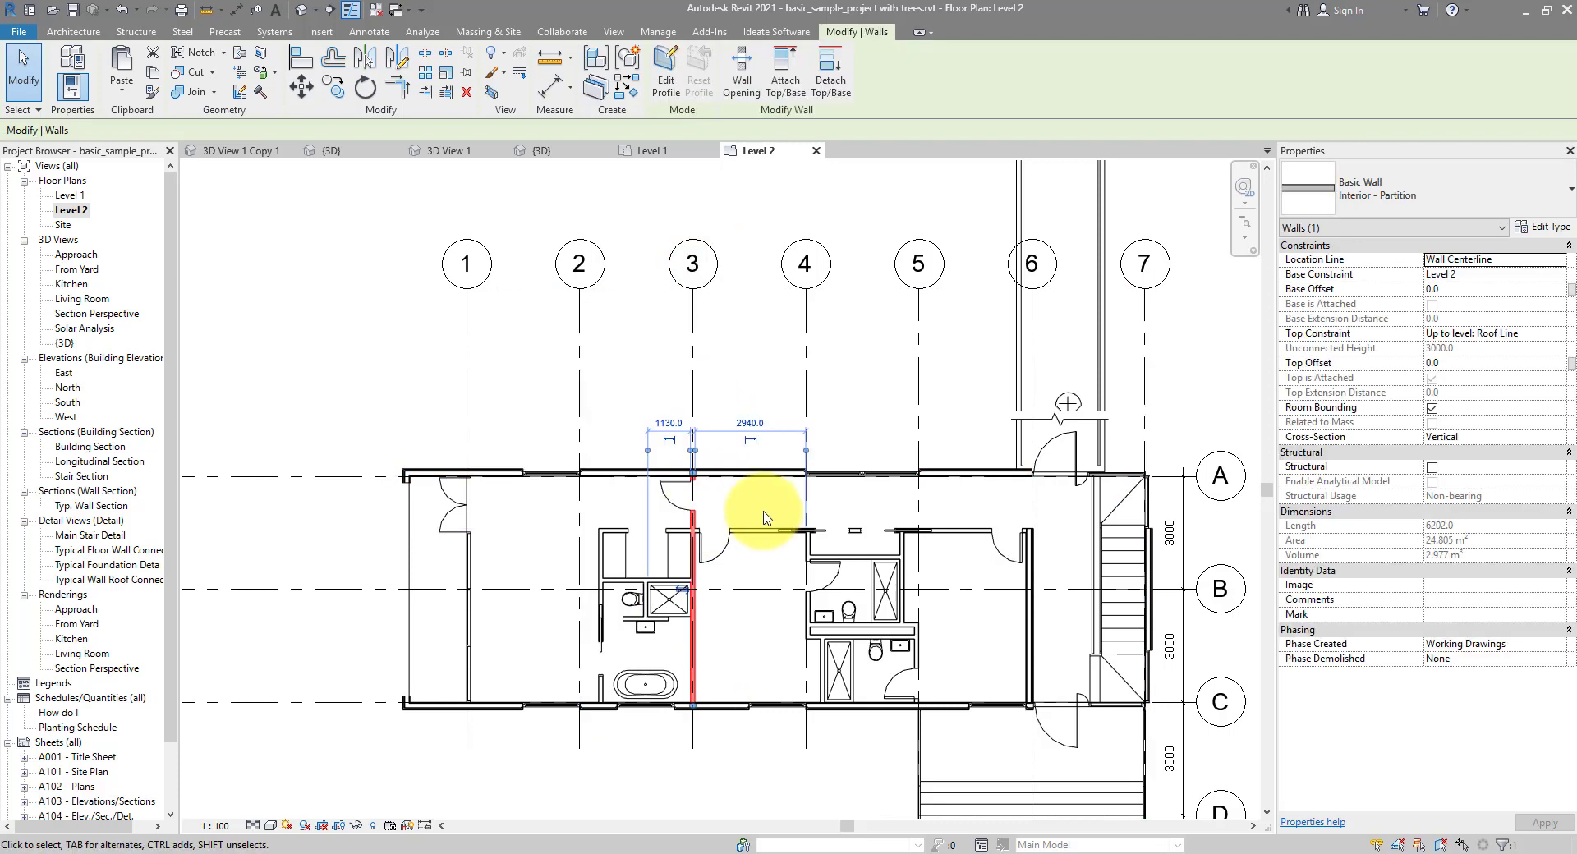
click(368, 31)
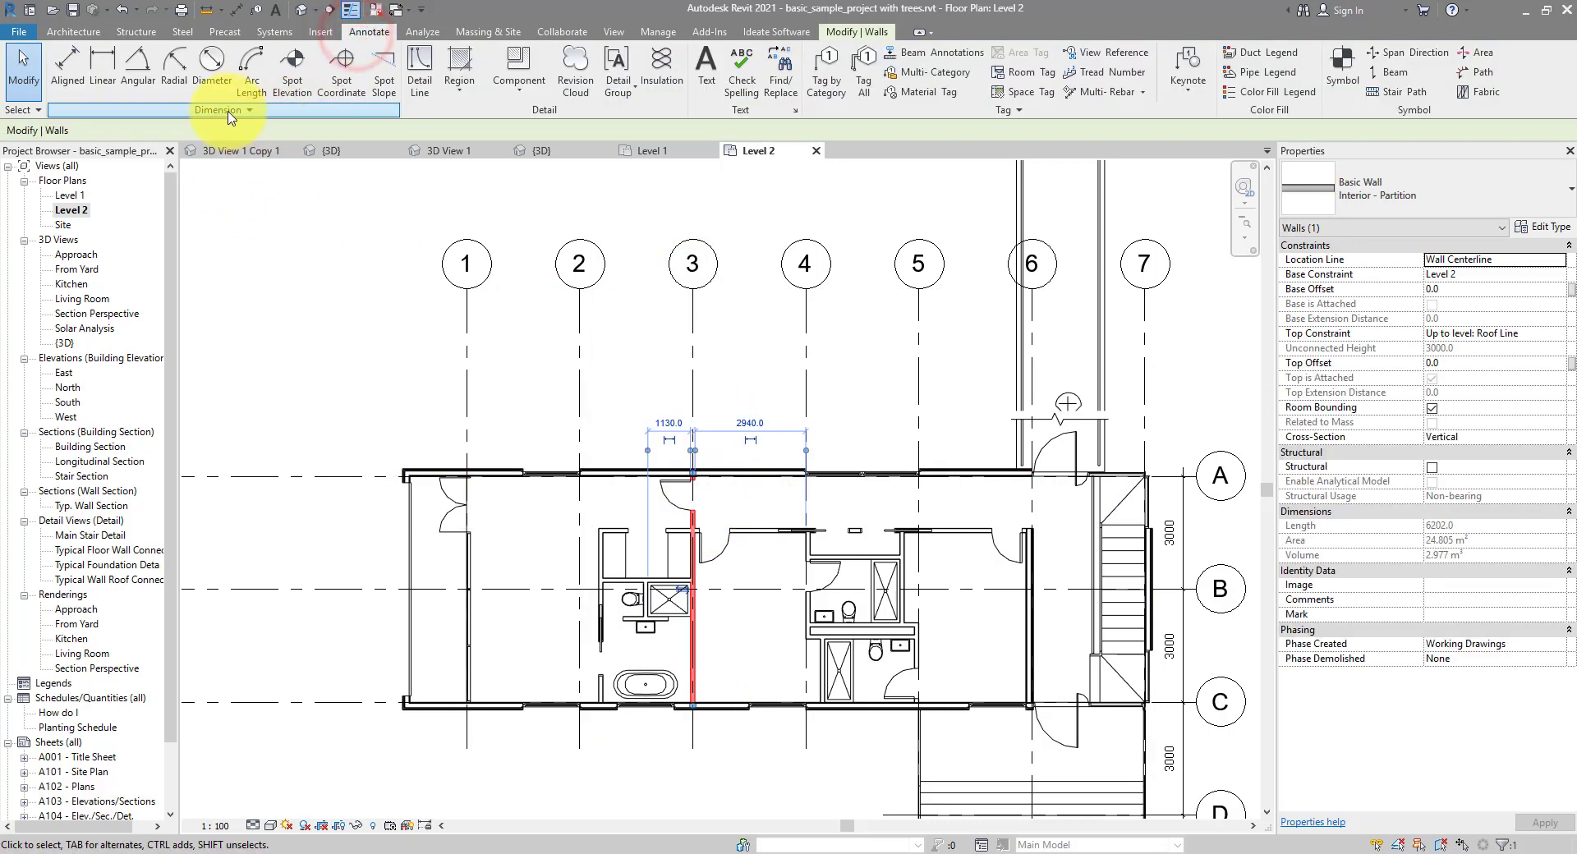
Set Aligned dimension to Entire Walls with Openings (Centers), Intersecting Walls and Intersecting Grids
click(79, 93)
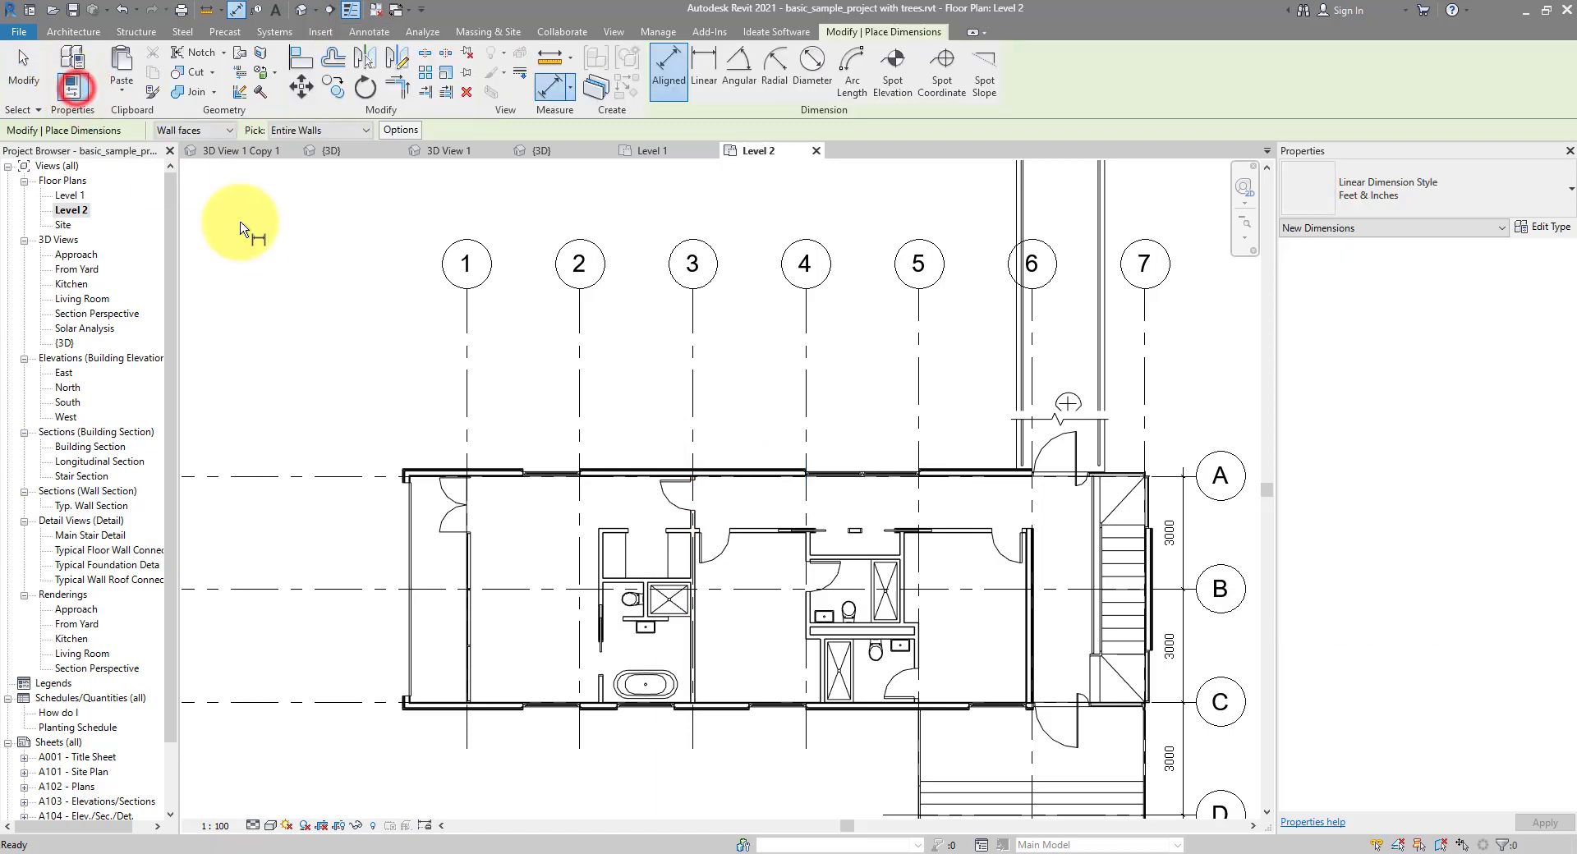
click(362, 130)
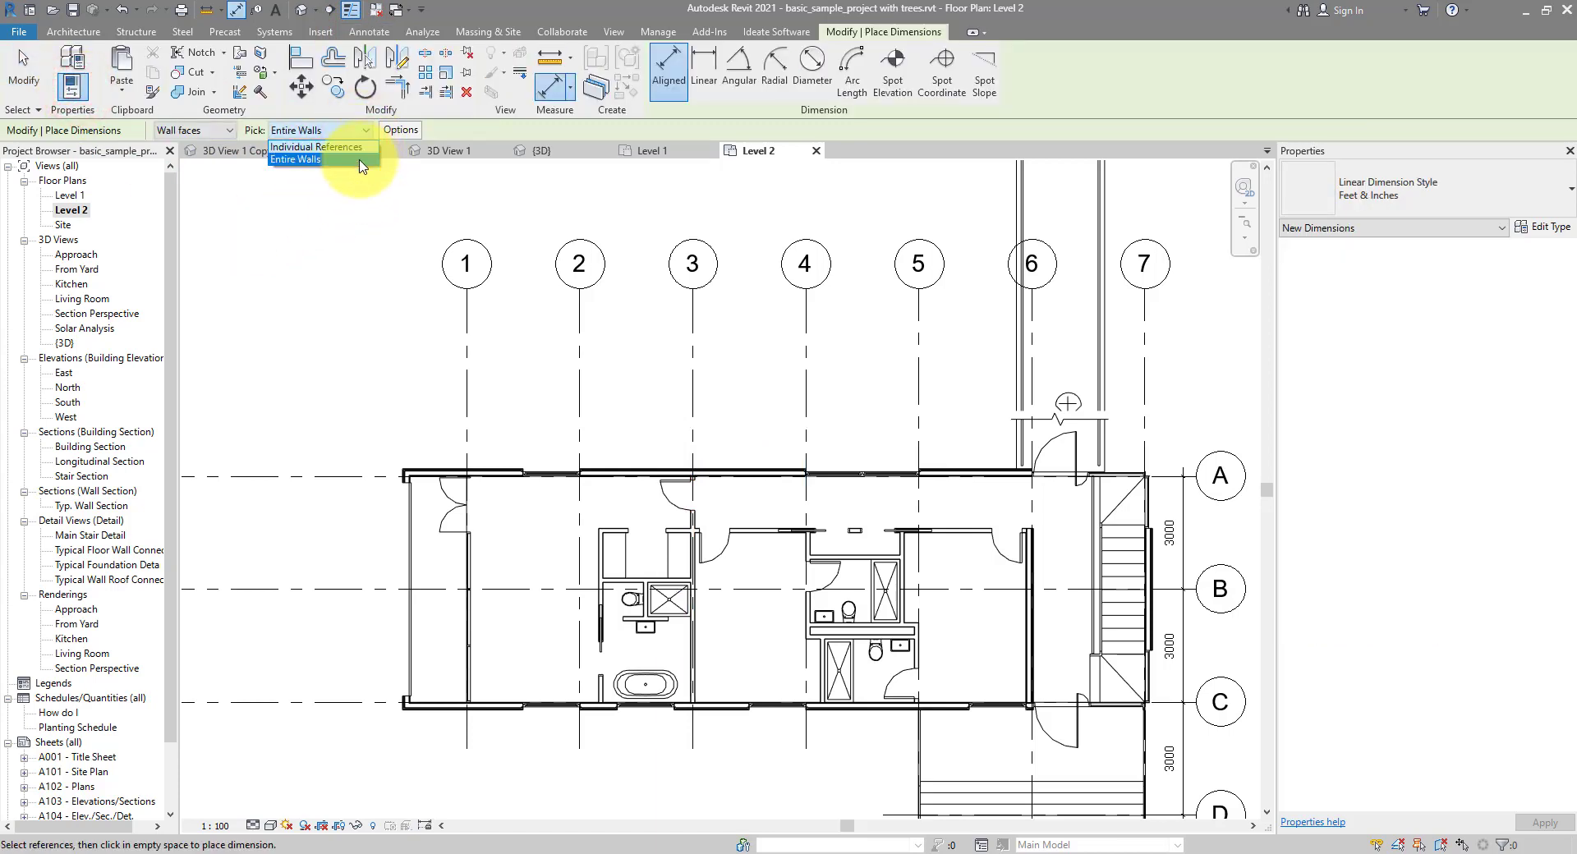
click(342, 160)
click(401, 131)
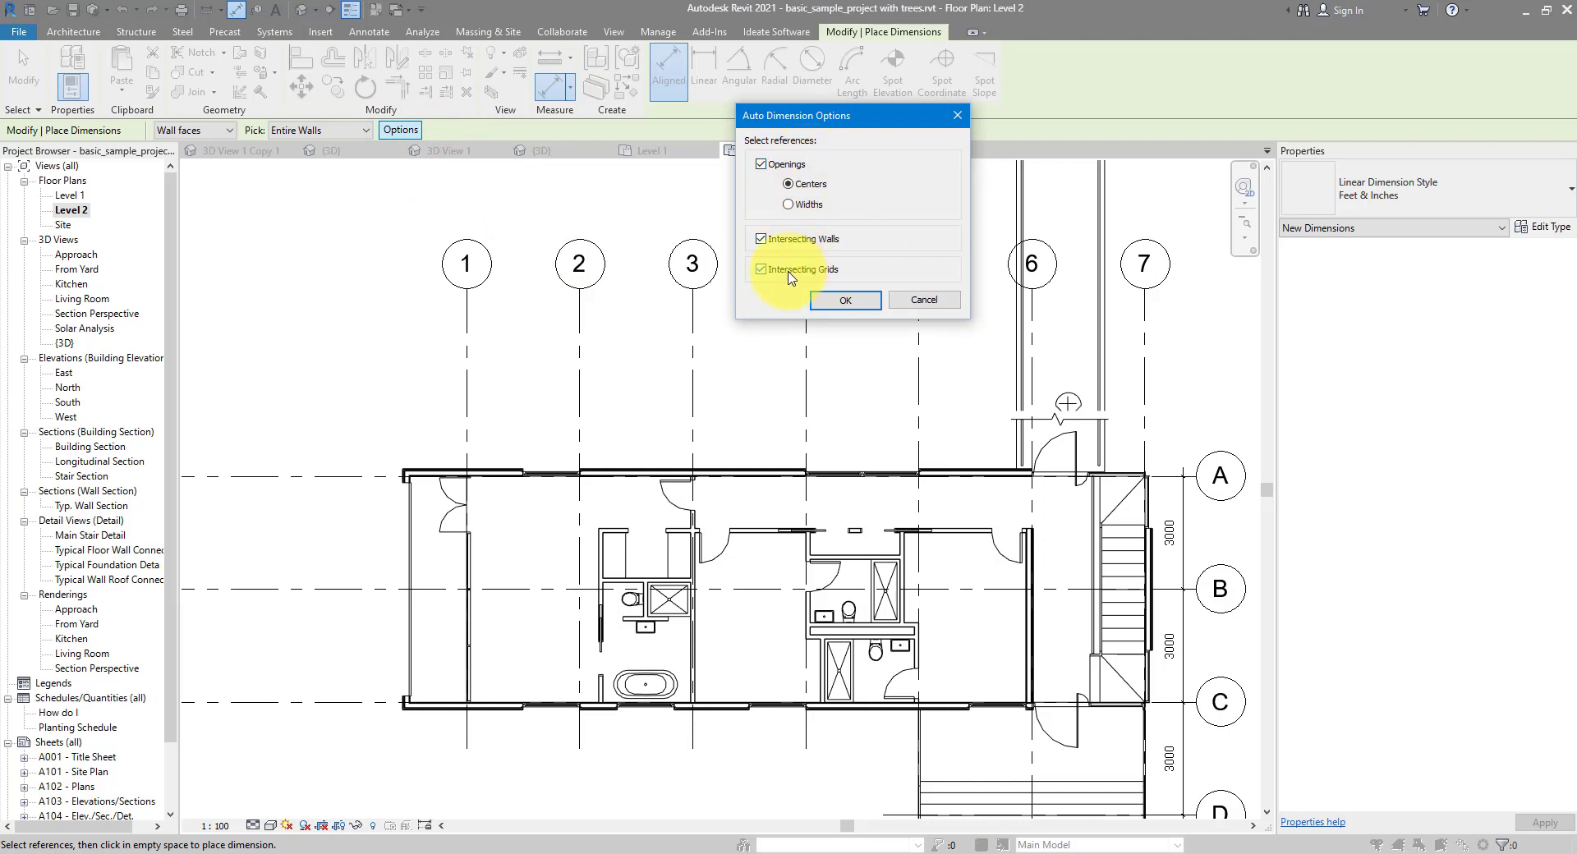
click(846, 299)
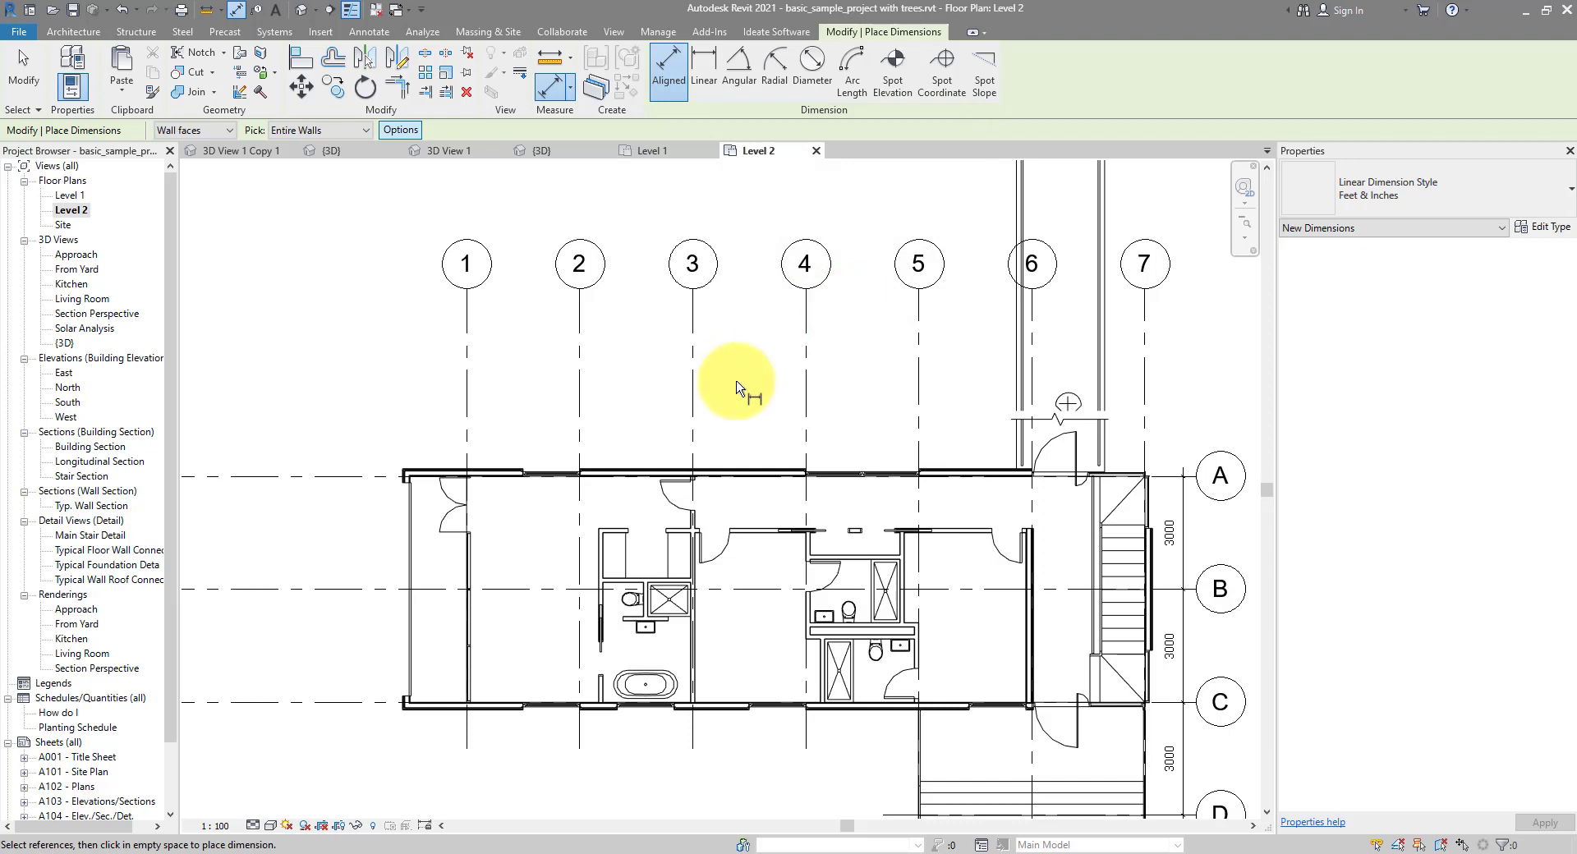
Dimension the entire top wall, which fails with an invalid-references error
click(742, 466)
click(743, 466)
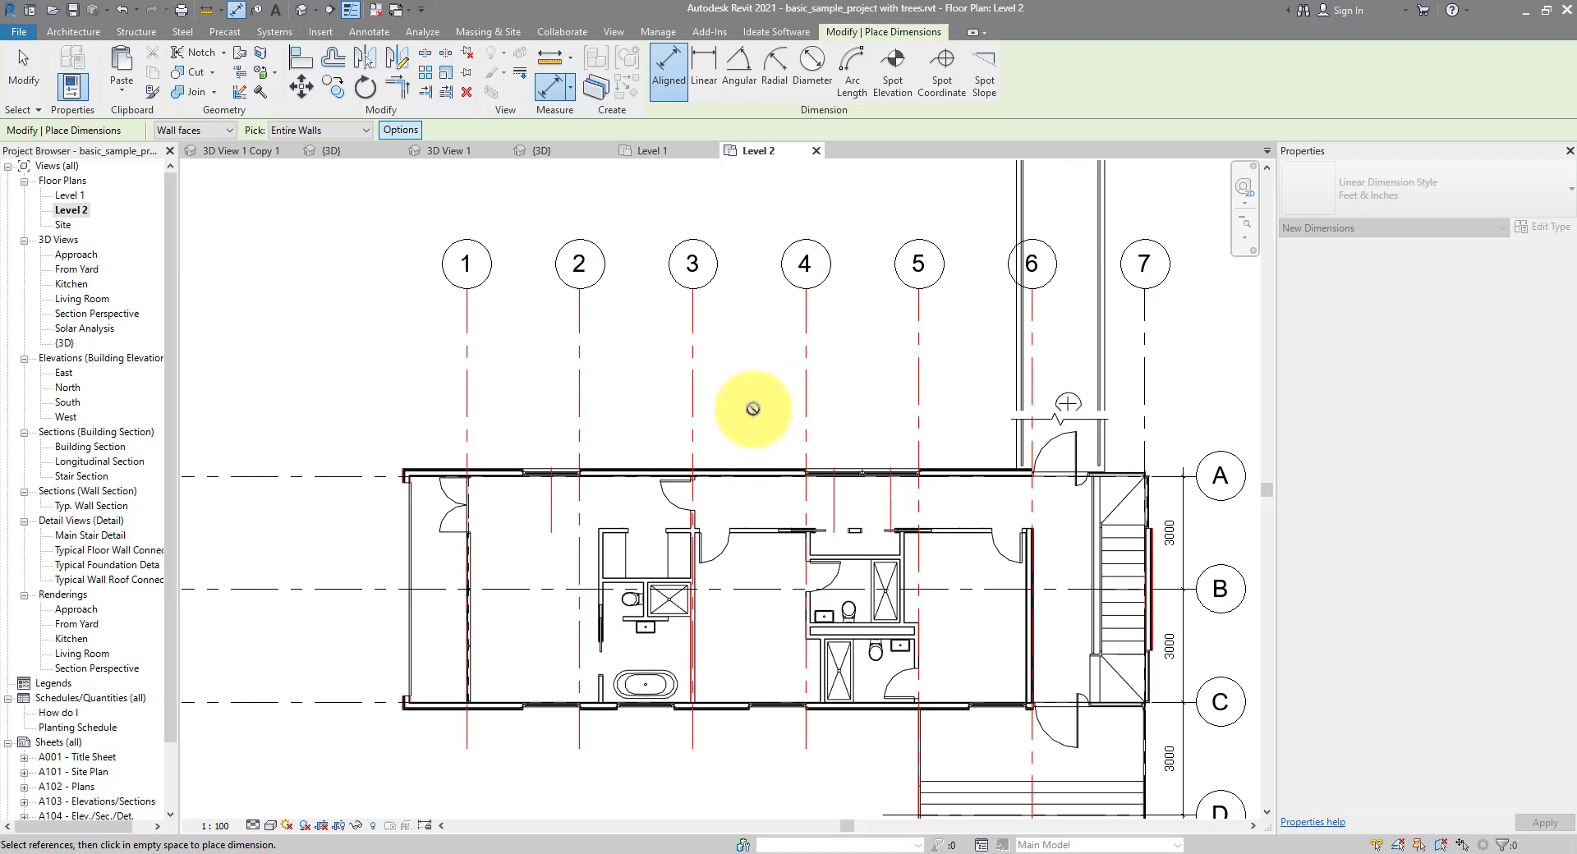
click(752, 410)
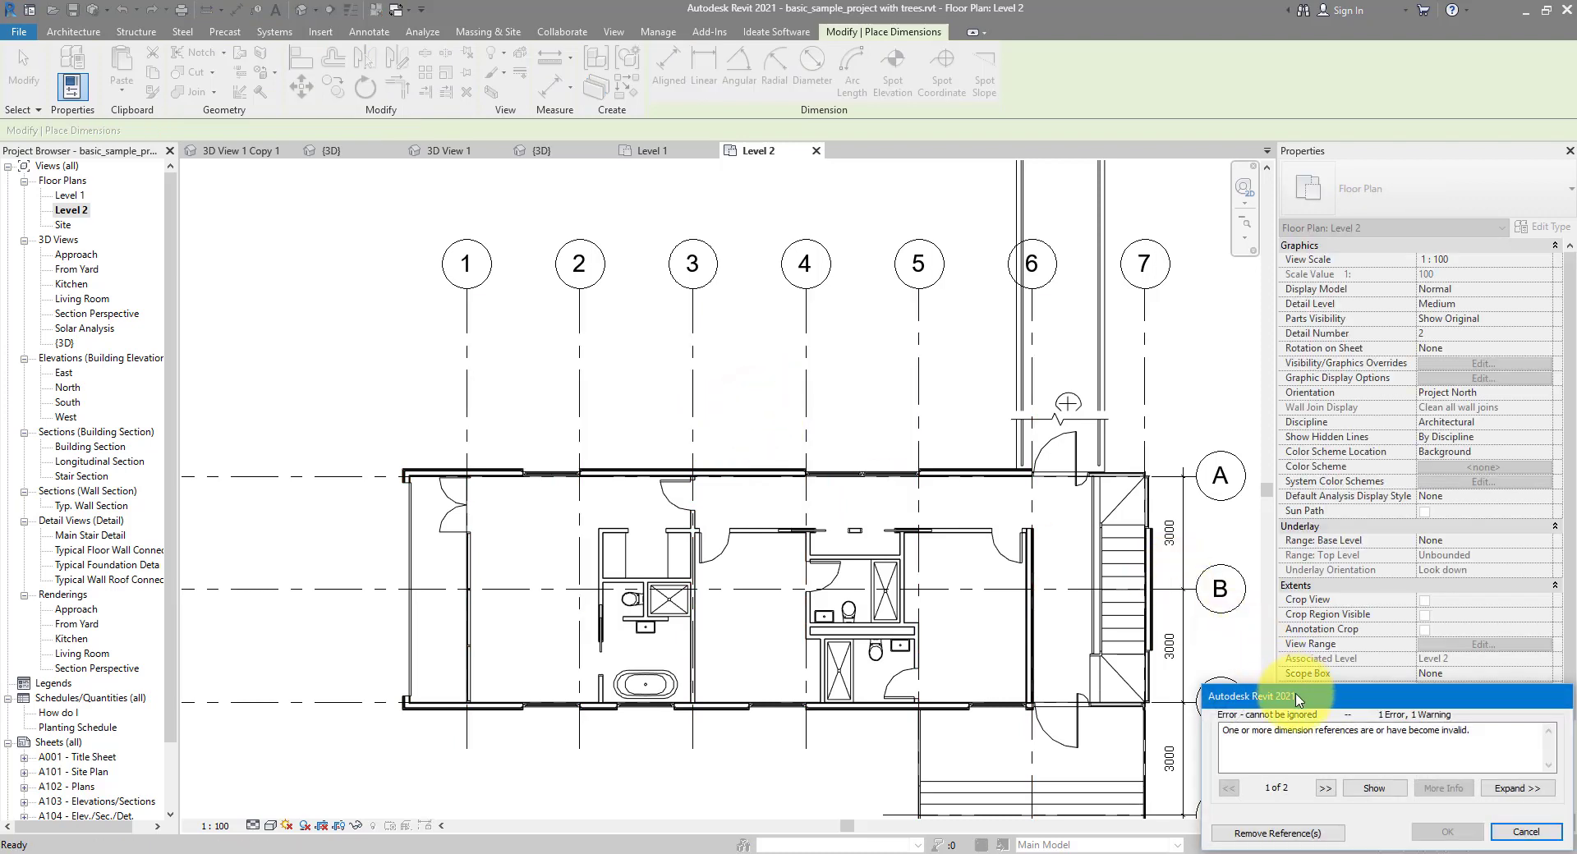
drag(1295, 698, 840, 318)
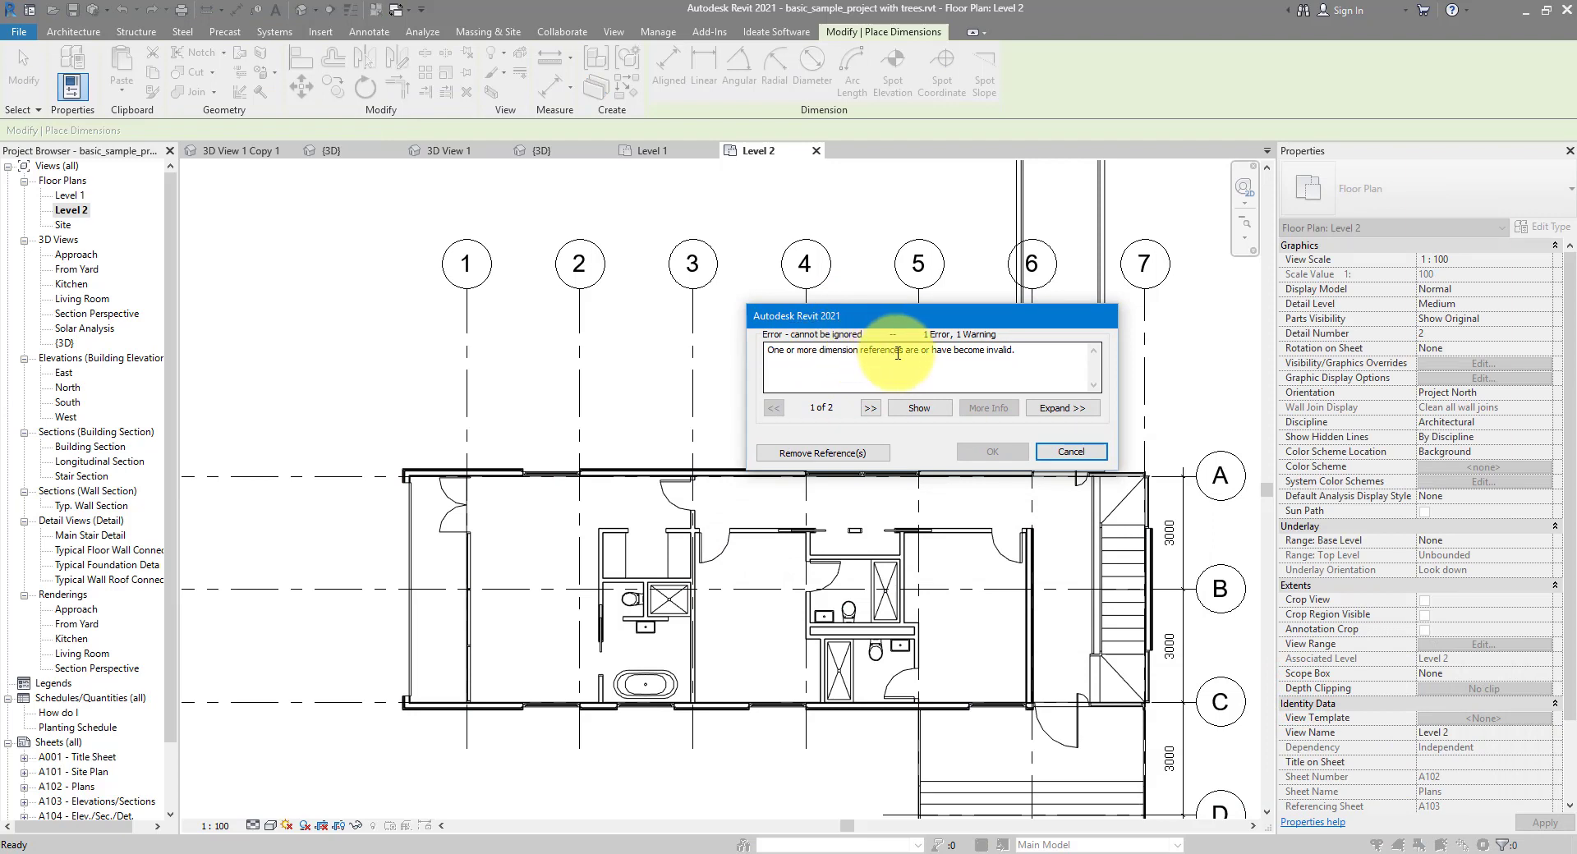
Dismiss the error and set the grid-1 curtain wall's top end to Disallow Join
click(1071, 451)
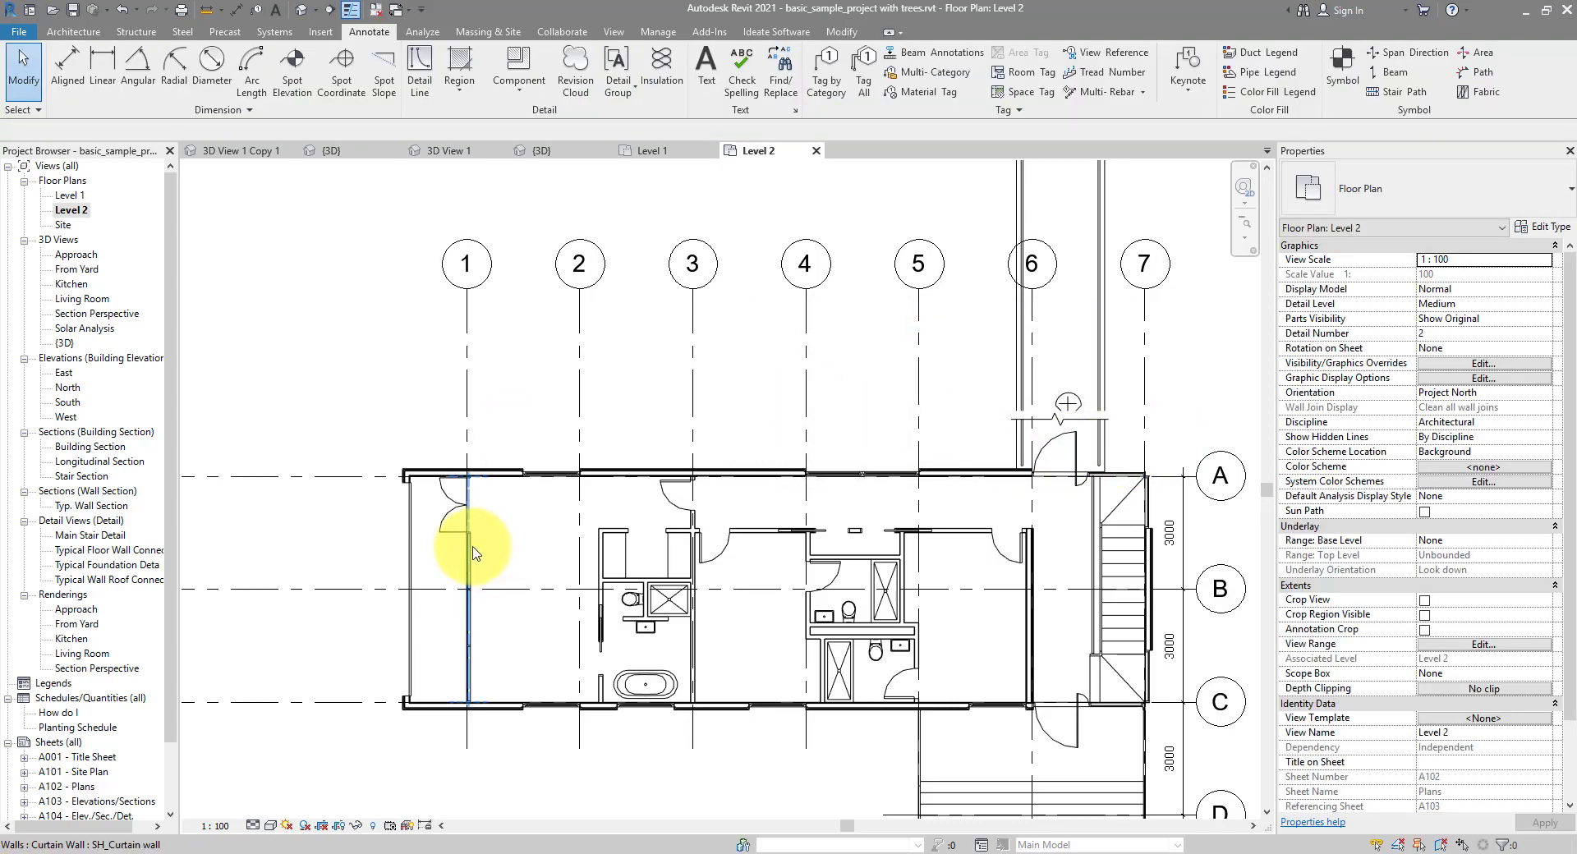
click(471, 552)
scroll(470, 529, up, 5)
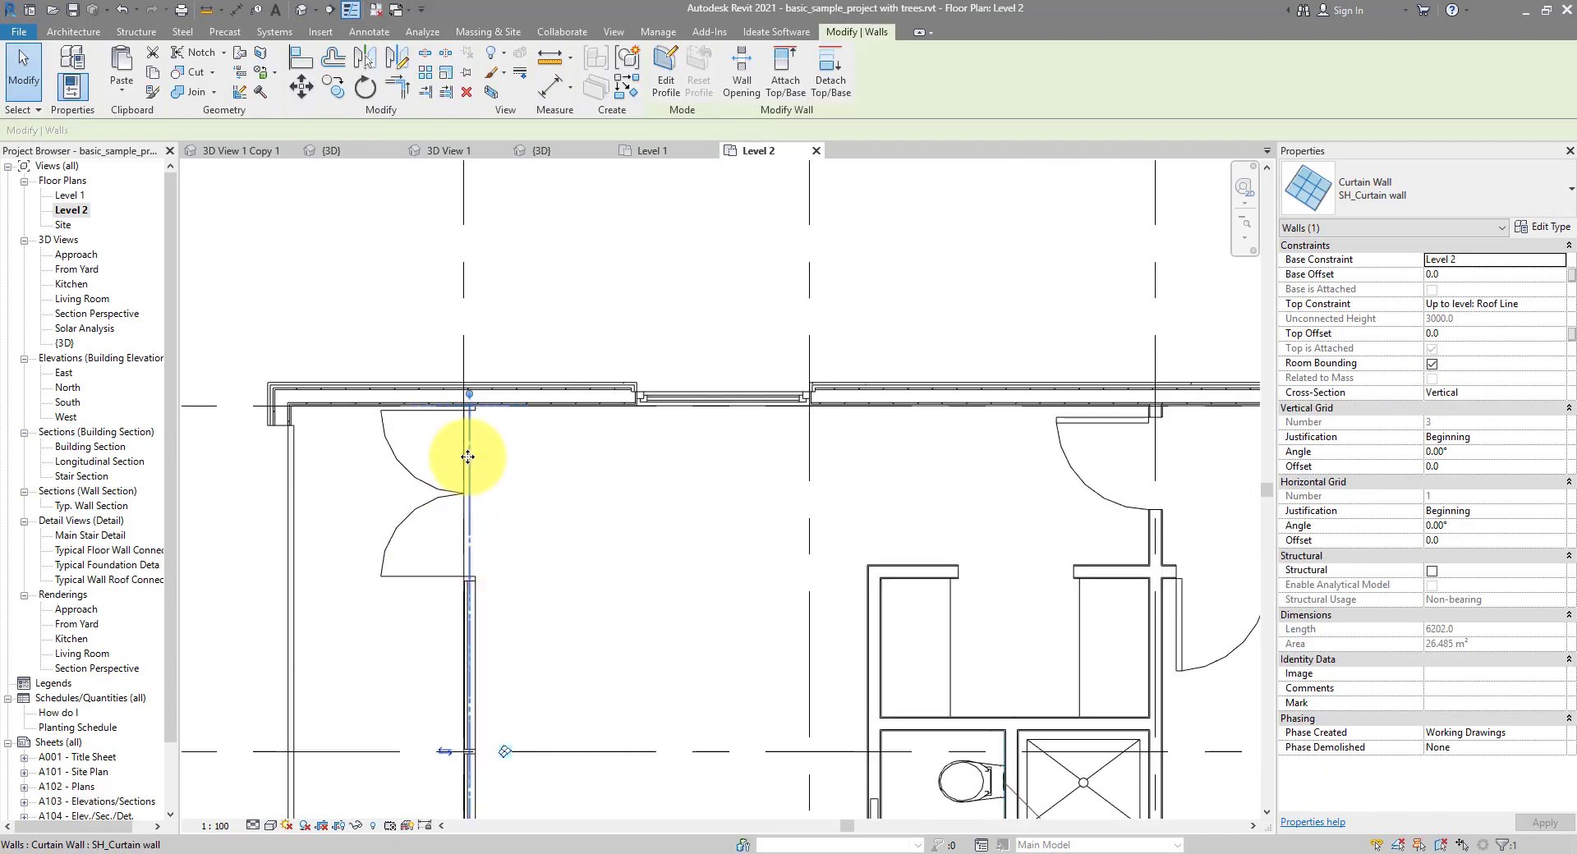
drag(469, 394, 477, 400)
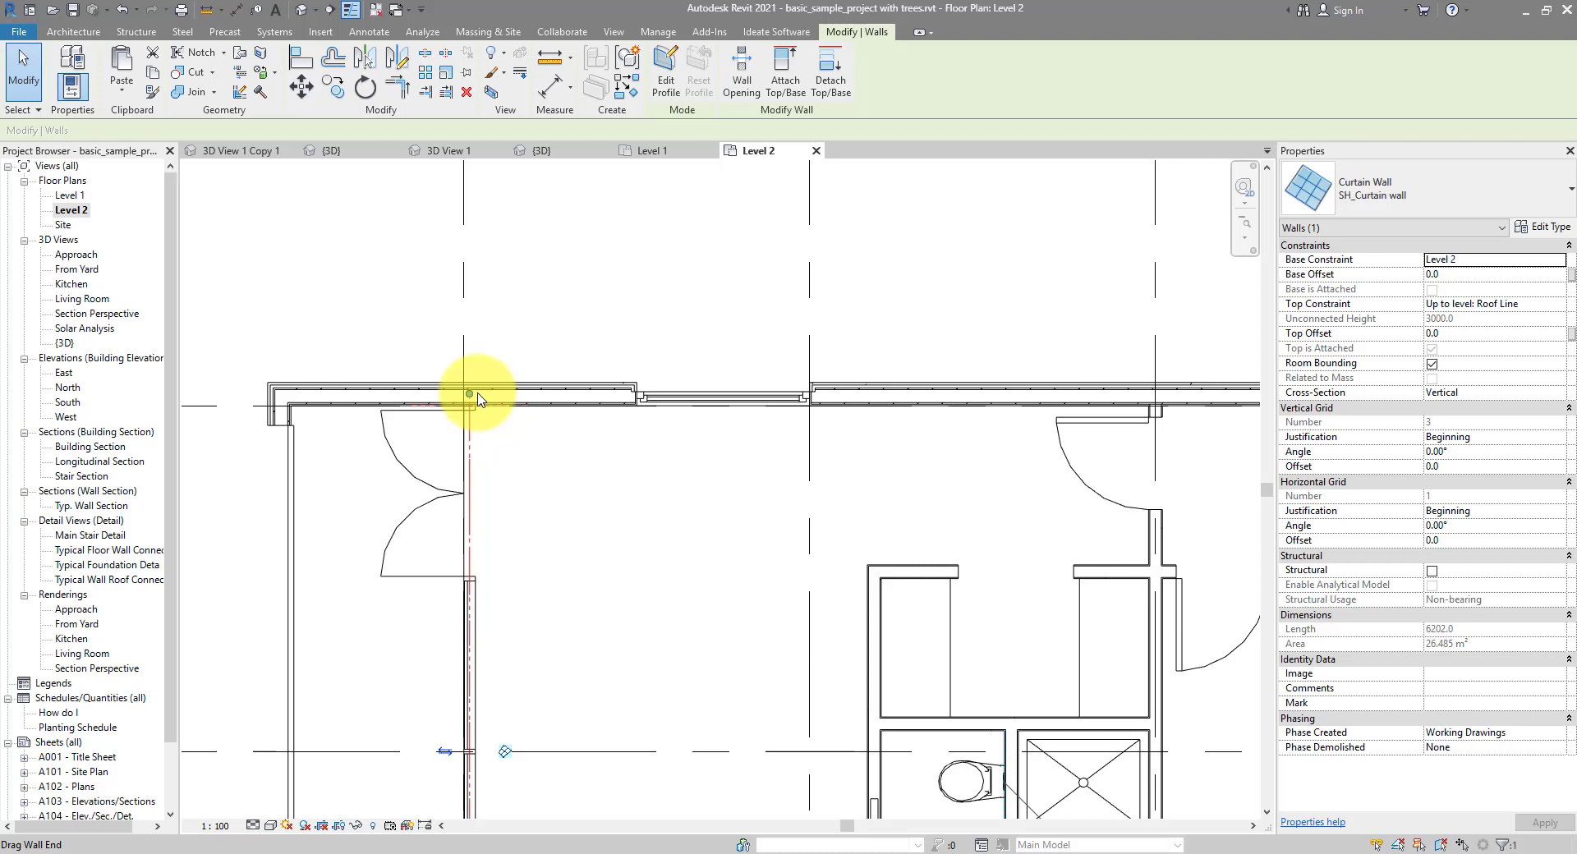
drag(473, 398, 469, 395)
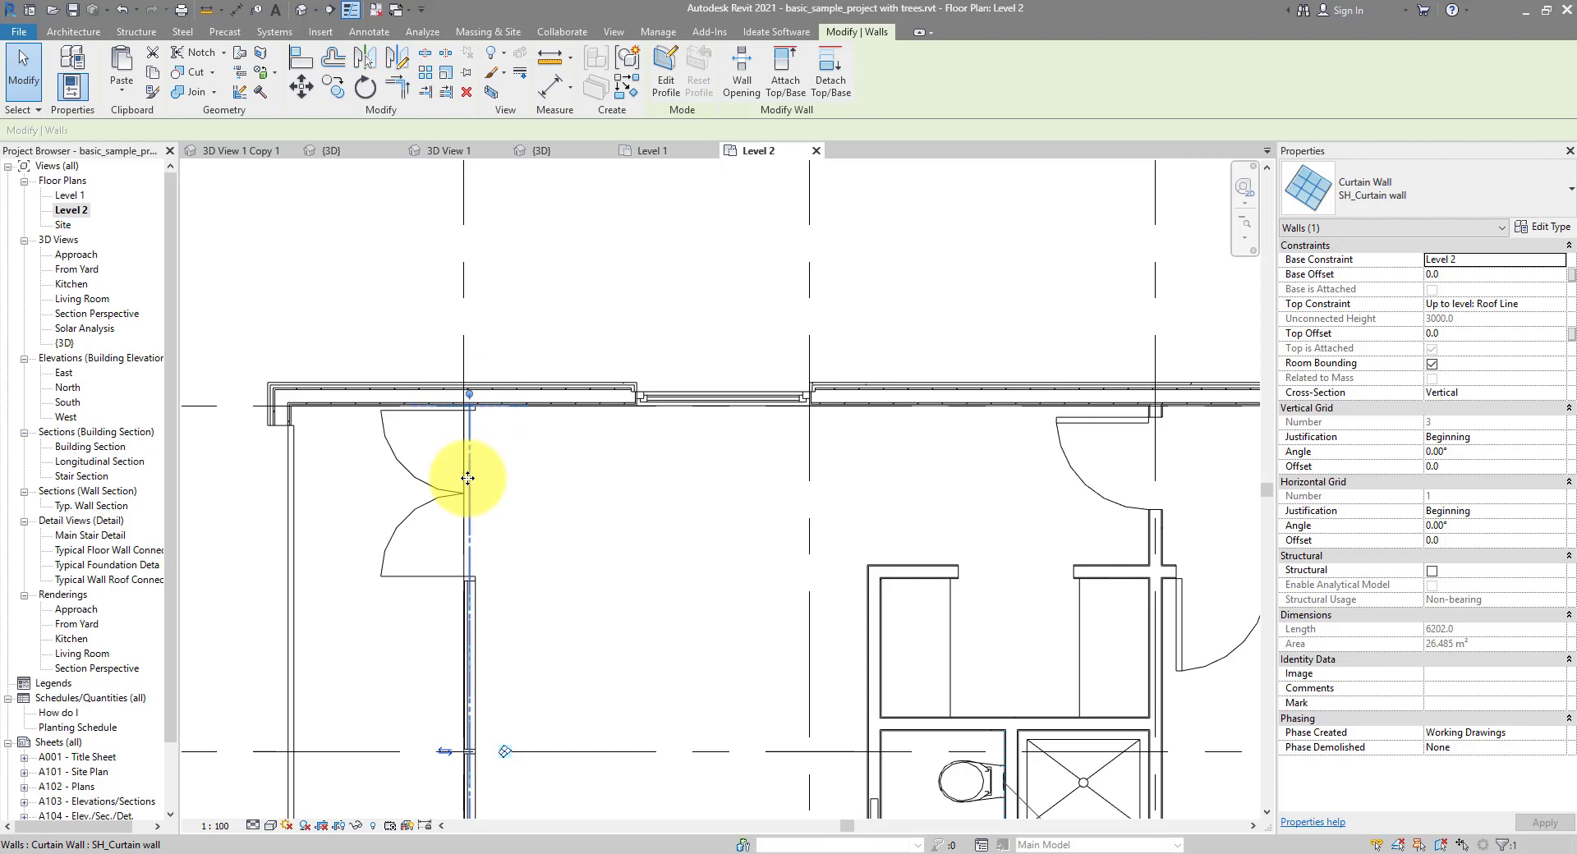
right_click(469, 396)
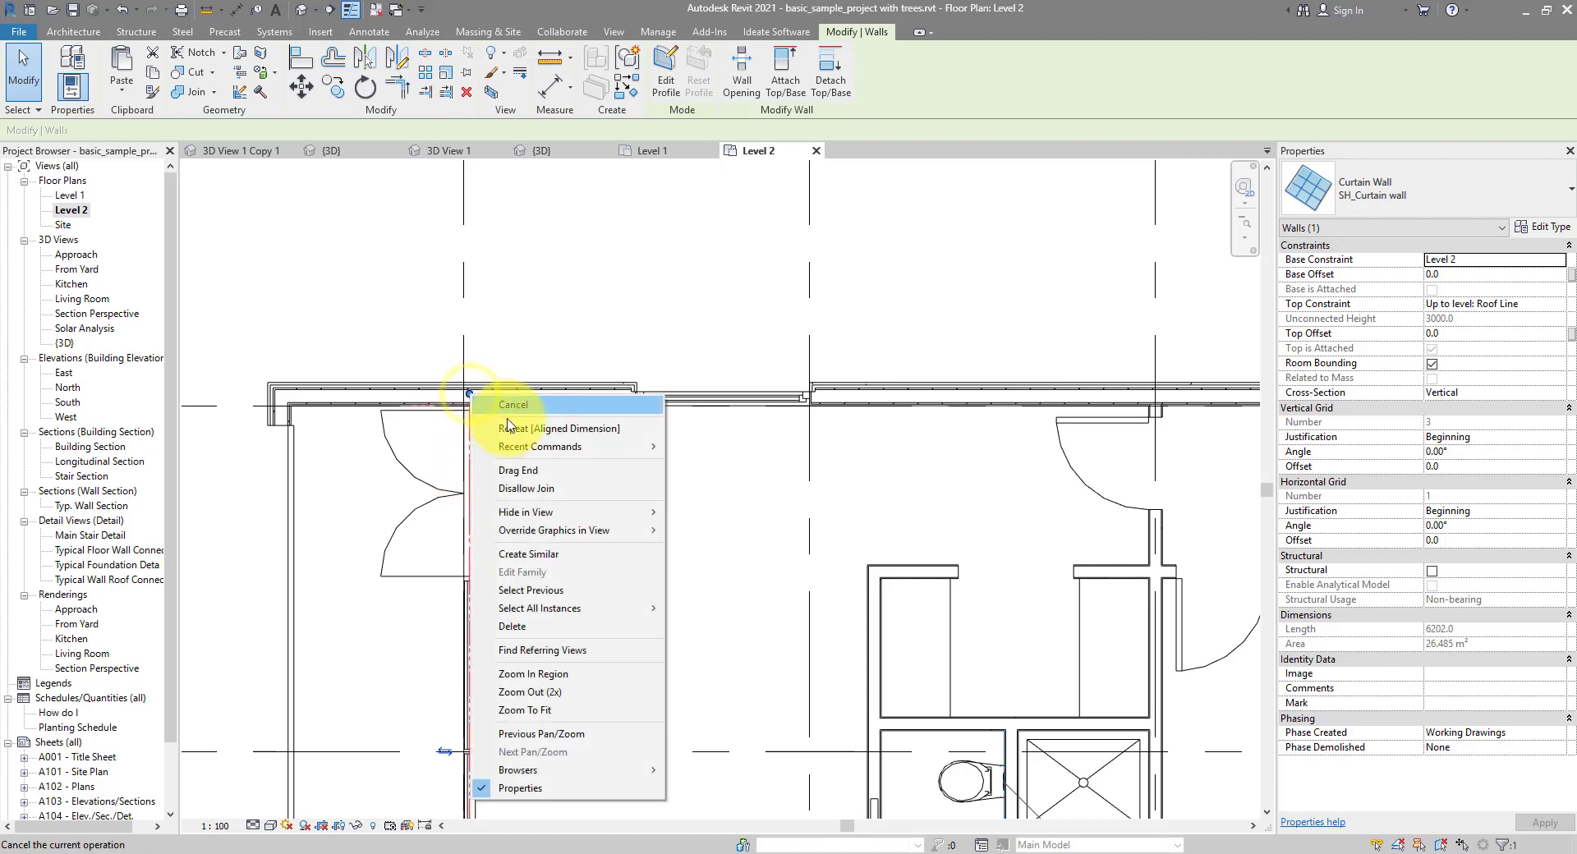
click(573, 489)
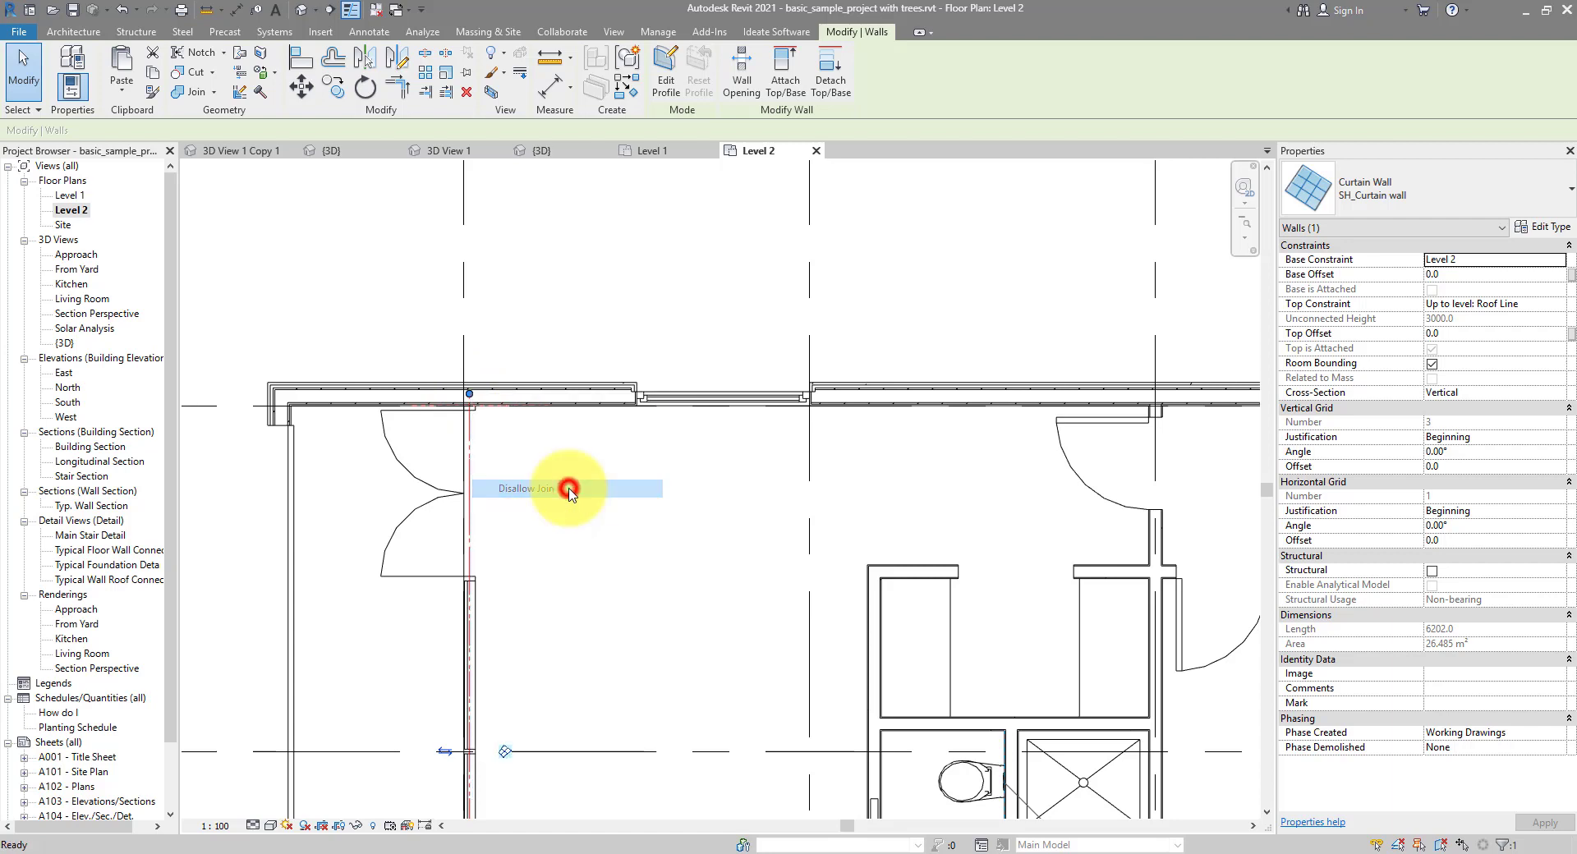
click(528, 470)
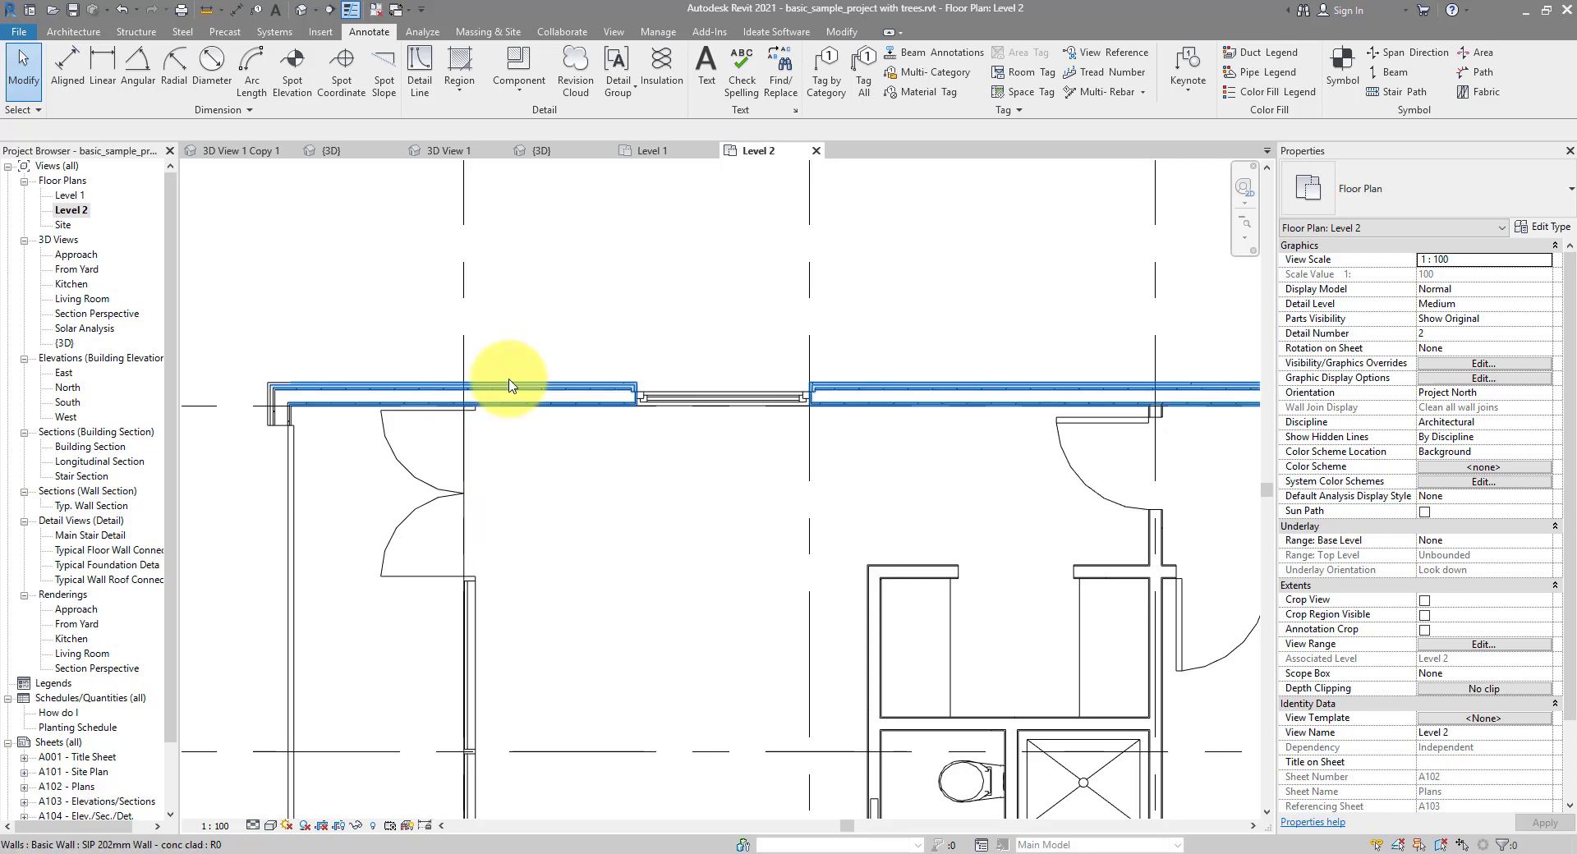
Set Disallow Join on the top end of the curtain wall beside the stair, then zoom out
scroll(430, 485, down, 5)
scroll(830, 469, up, 5)
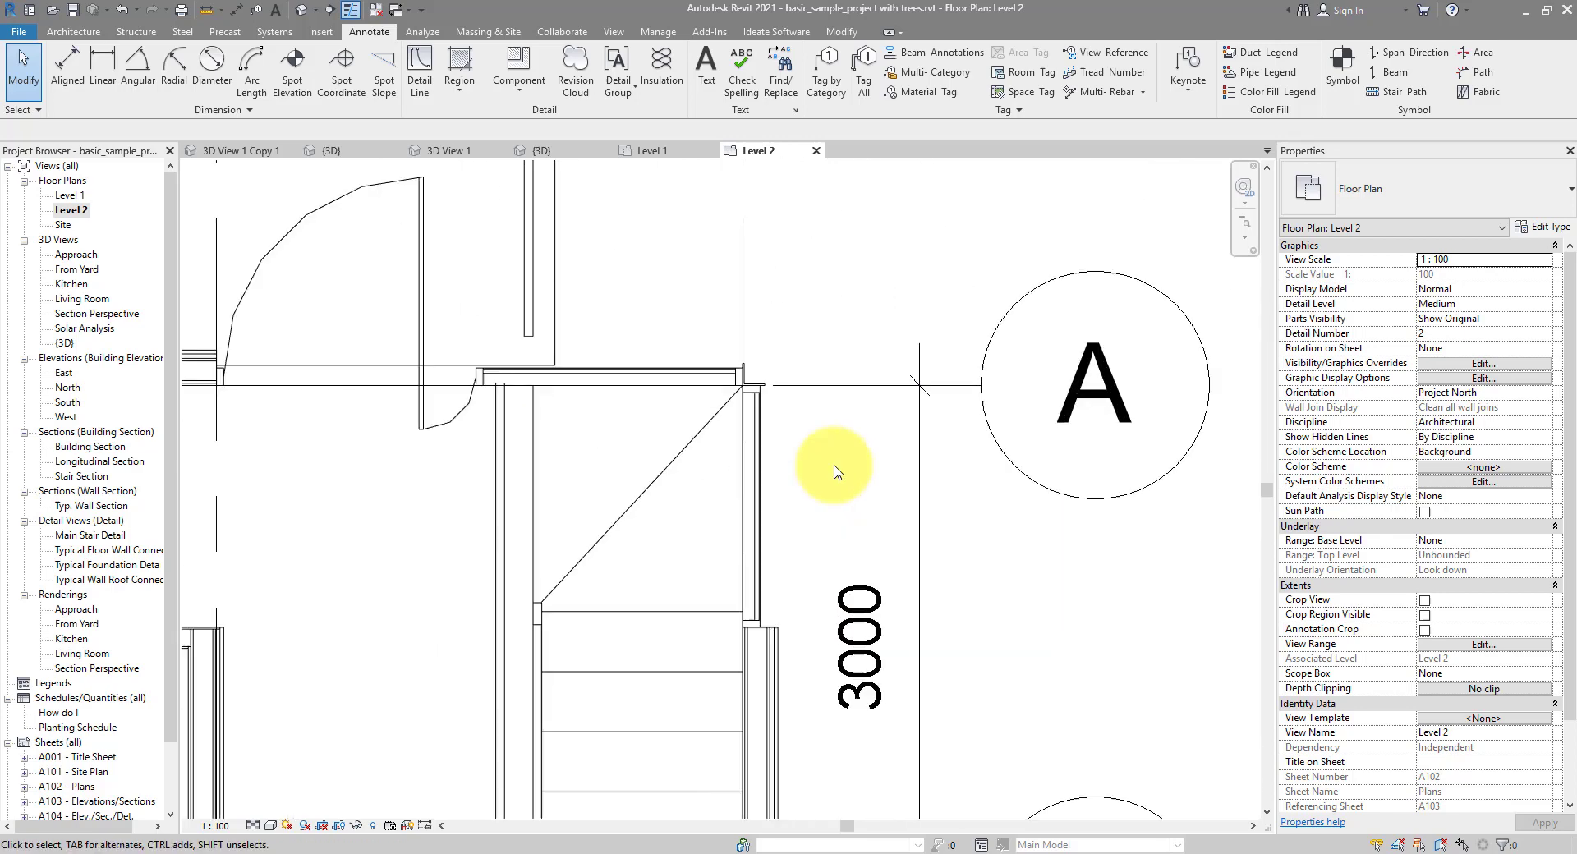
click(753, 448)
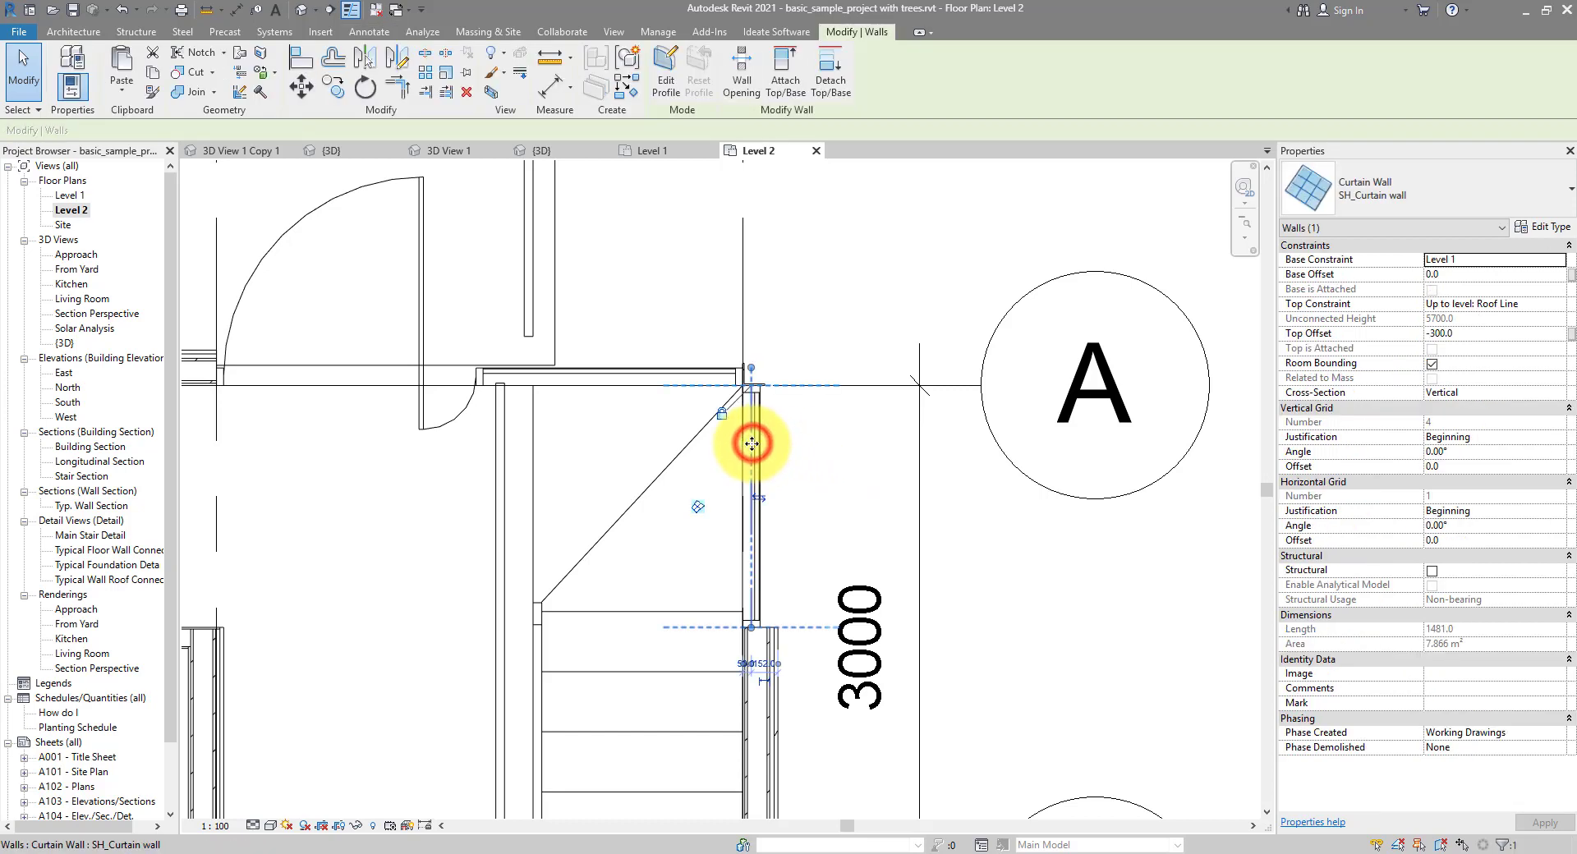
right_click(754, 372)
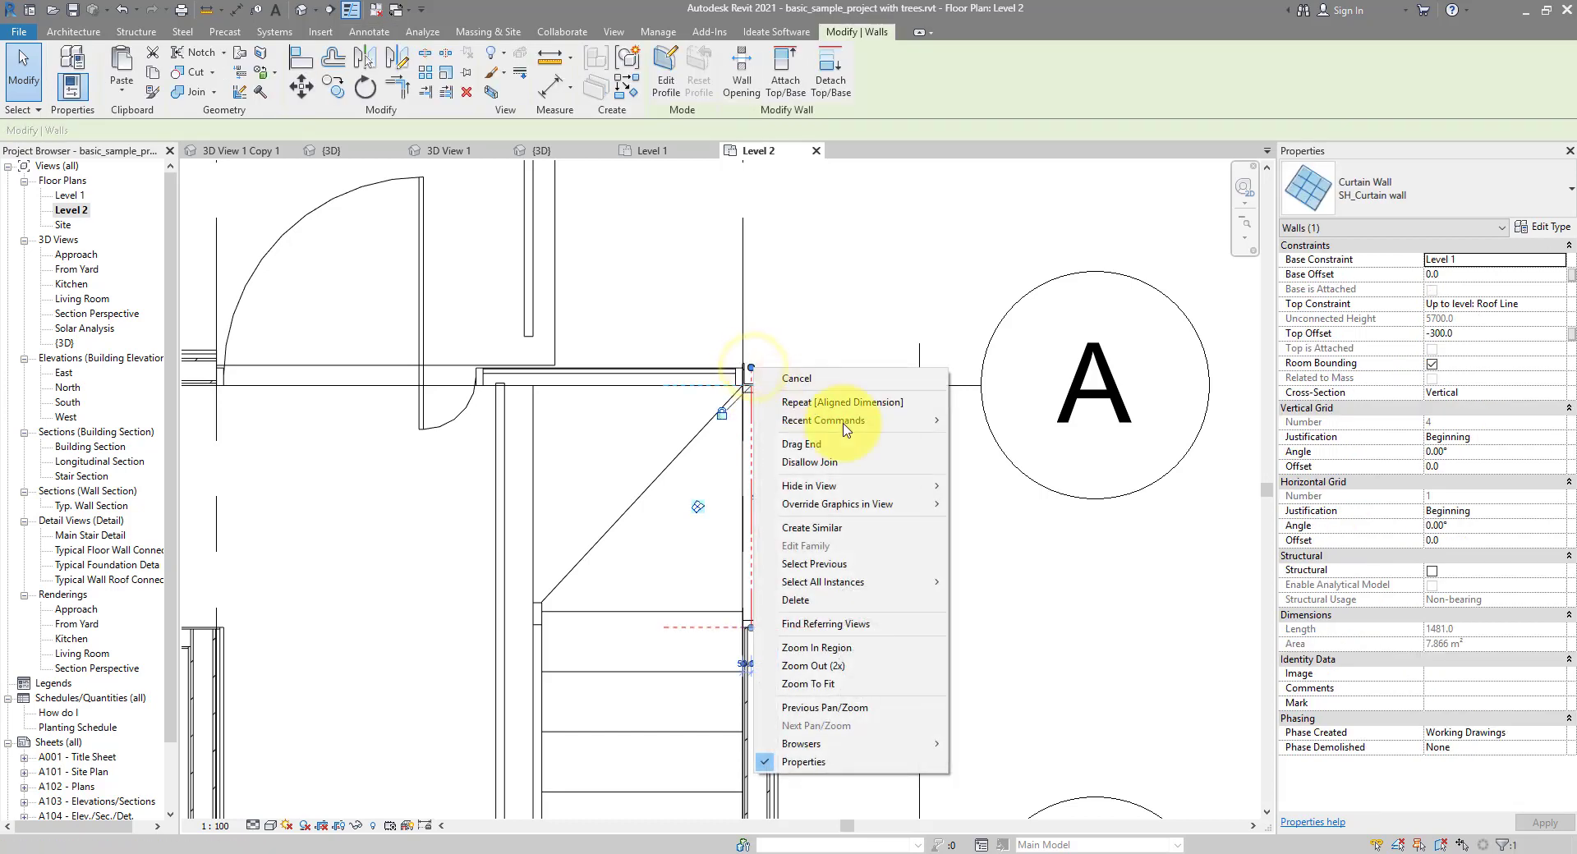
click(860, 463)
key(Escape)
scroll(752, 456, down, 4)
mouse_move(764, 447)
middle_down()
mouse_move(842, 514)
mouse_move(873, 510)
middle_up()
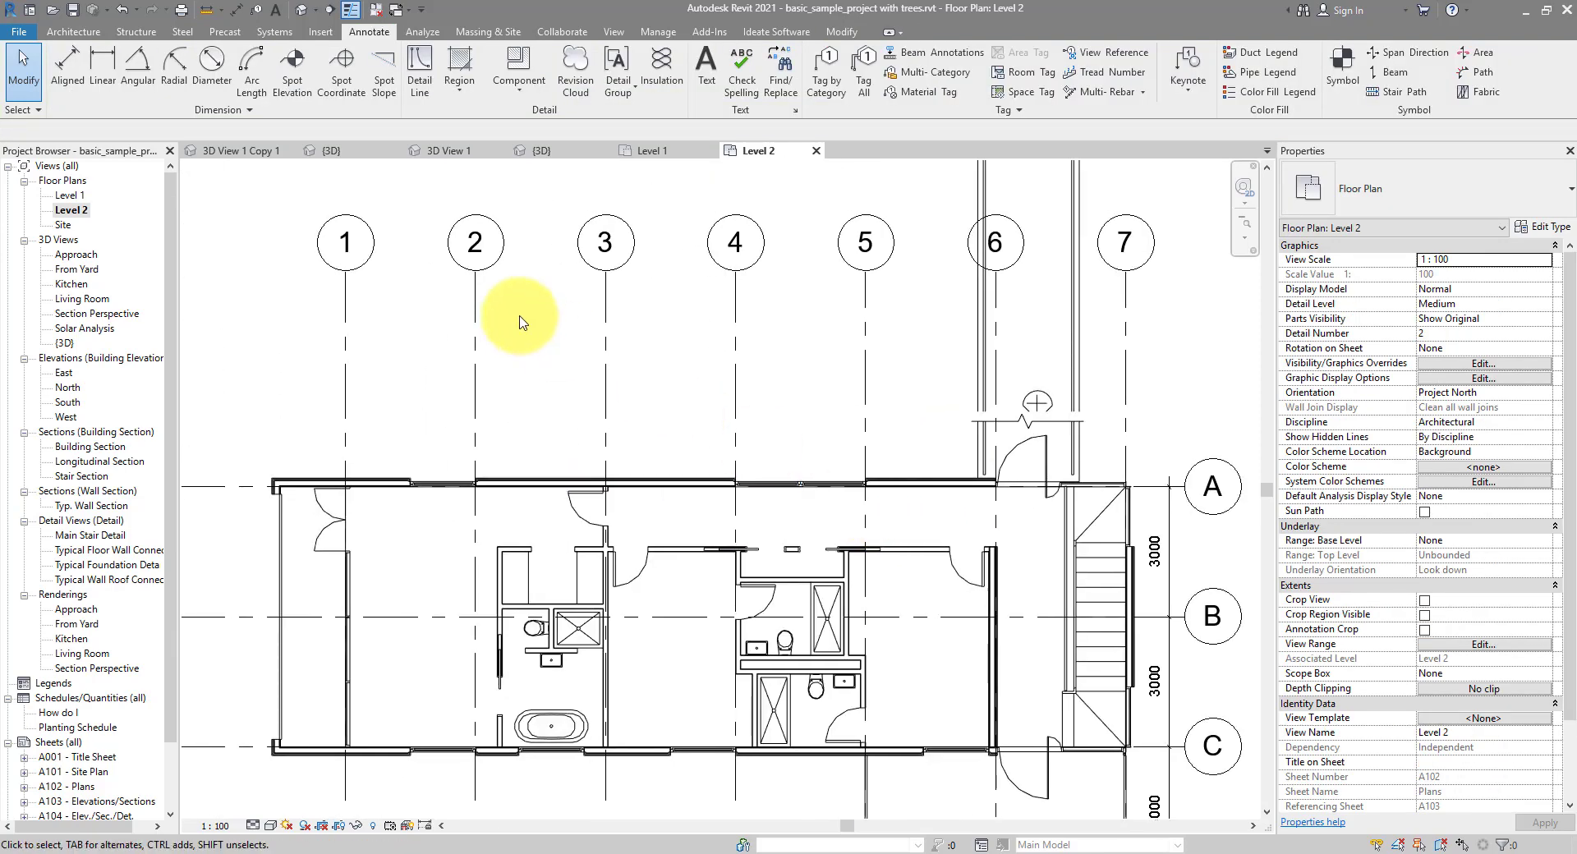
Place an entire-wall aligned dimension above the top wall, reading 202, 1500, 2250 … 3000, 202
click(67, 70)
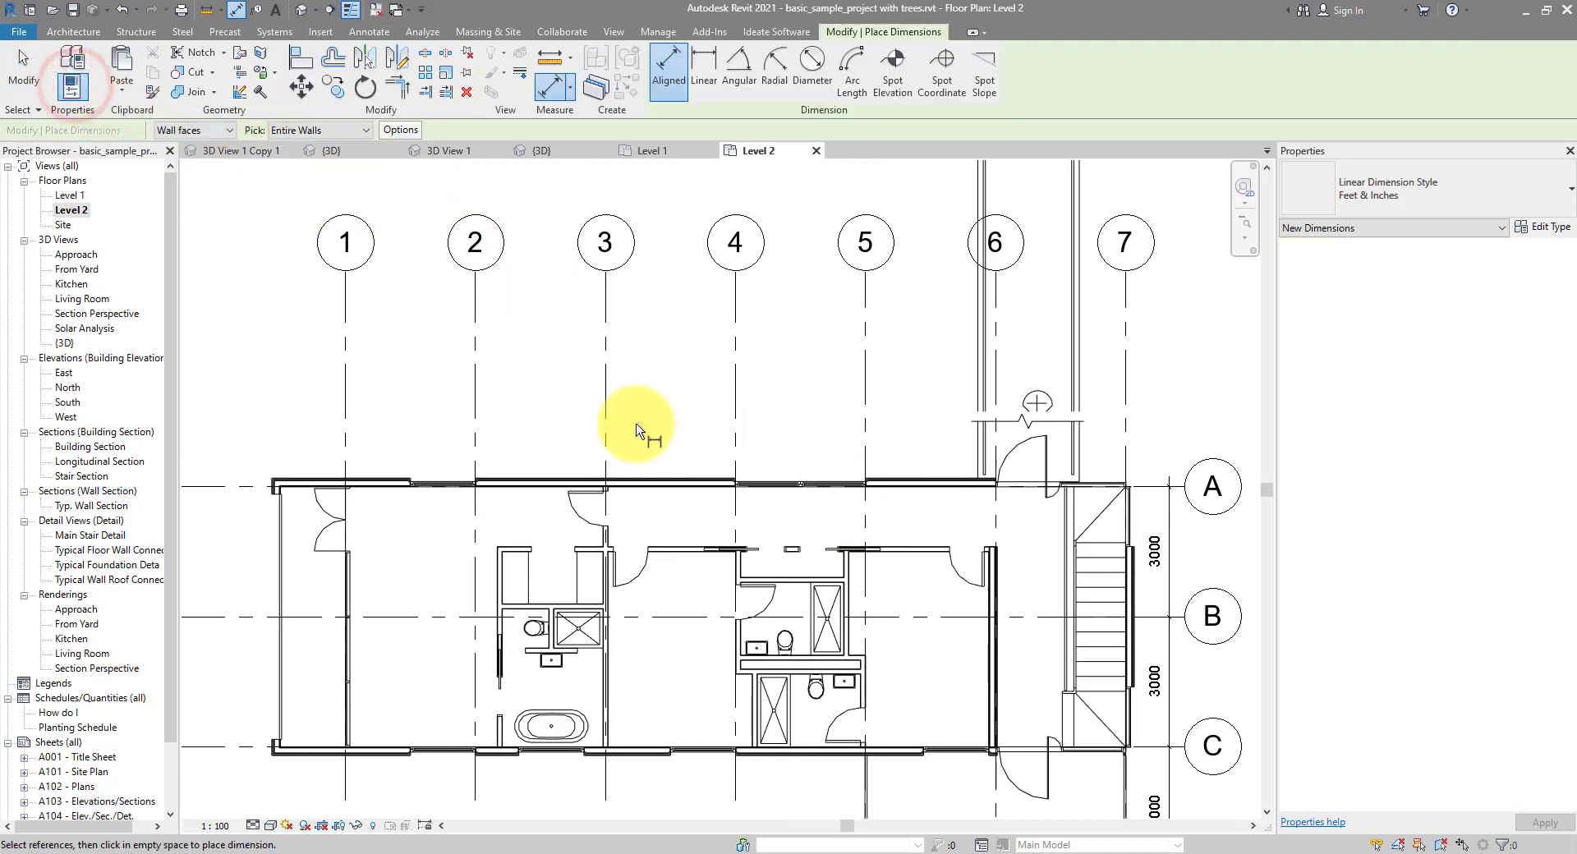
click(650, 480)
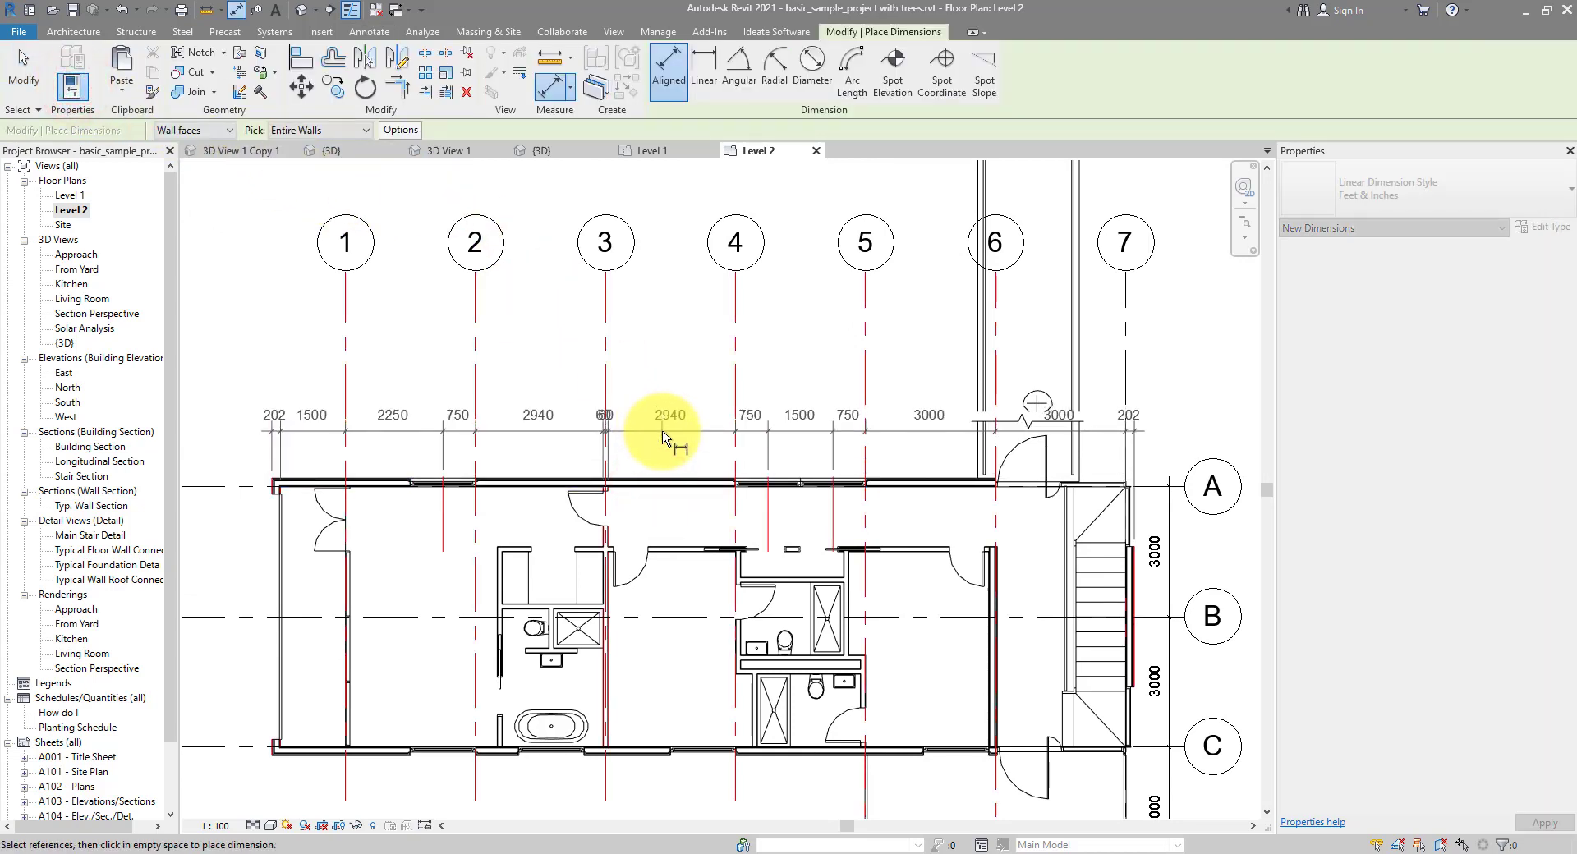
click(656, 436)
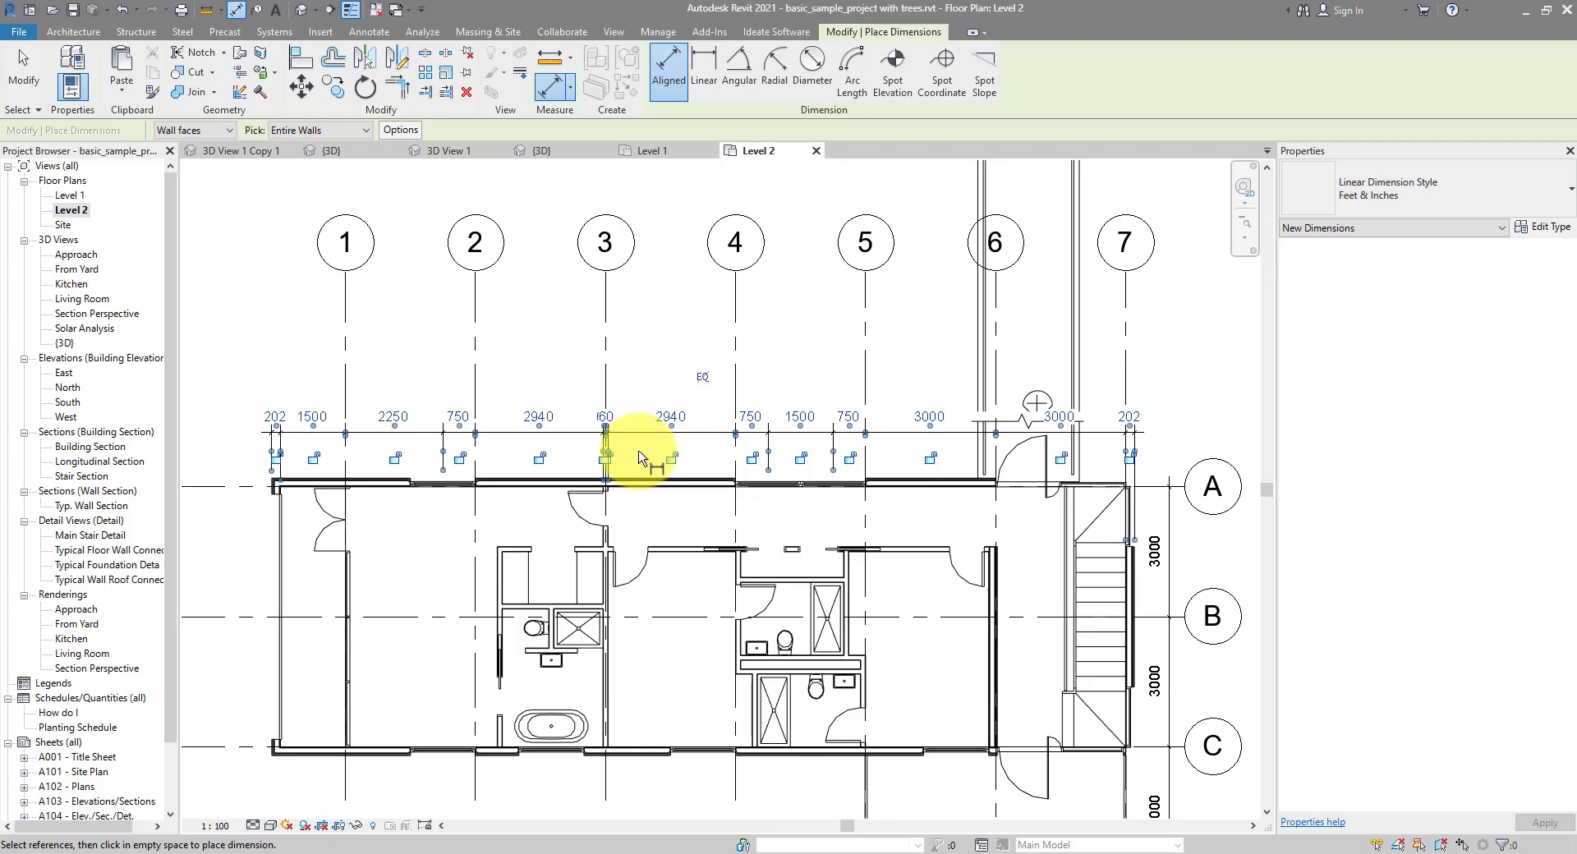
Undo the last 3 commands, removing the dimension string and both join changes
click(134, 10)
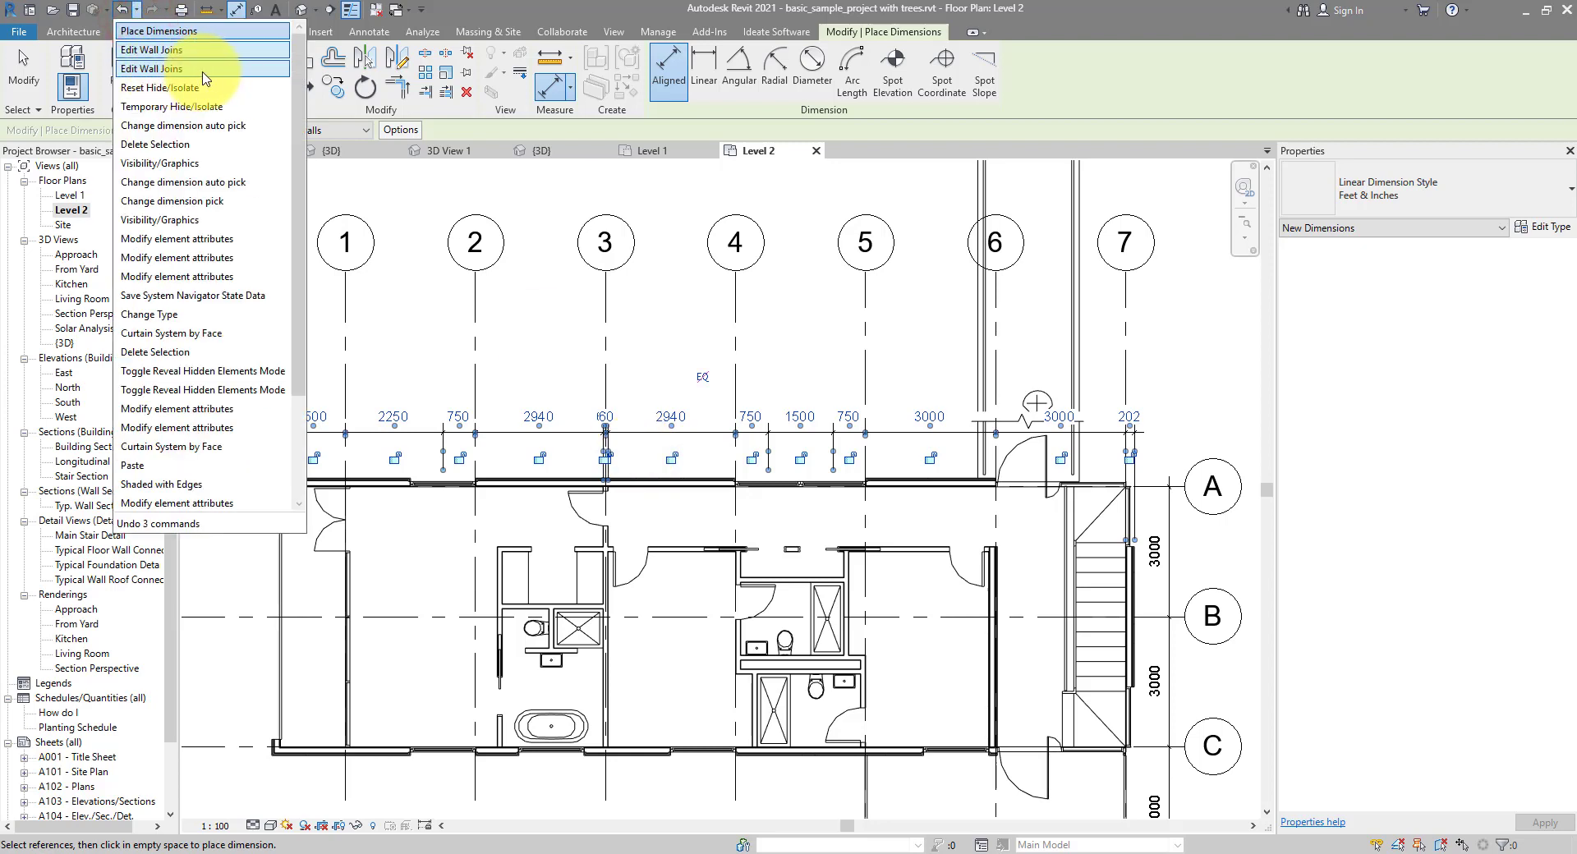
click(203, 76)
click(18, 74)
Drag the grid-1 curtain wall's top end to the grid intersection and disallow its join
drag(469, 589, 469, 395)
right_click(470, 395)
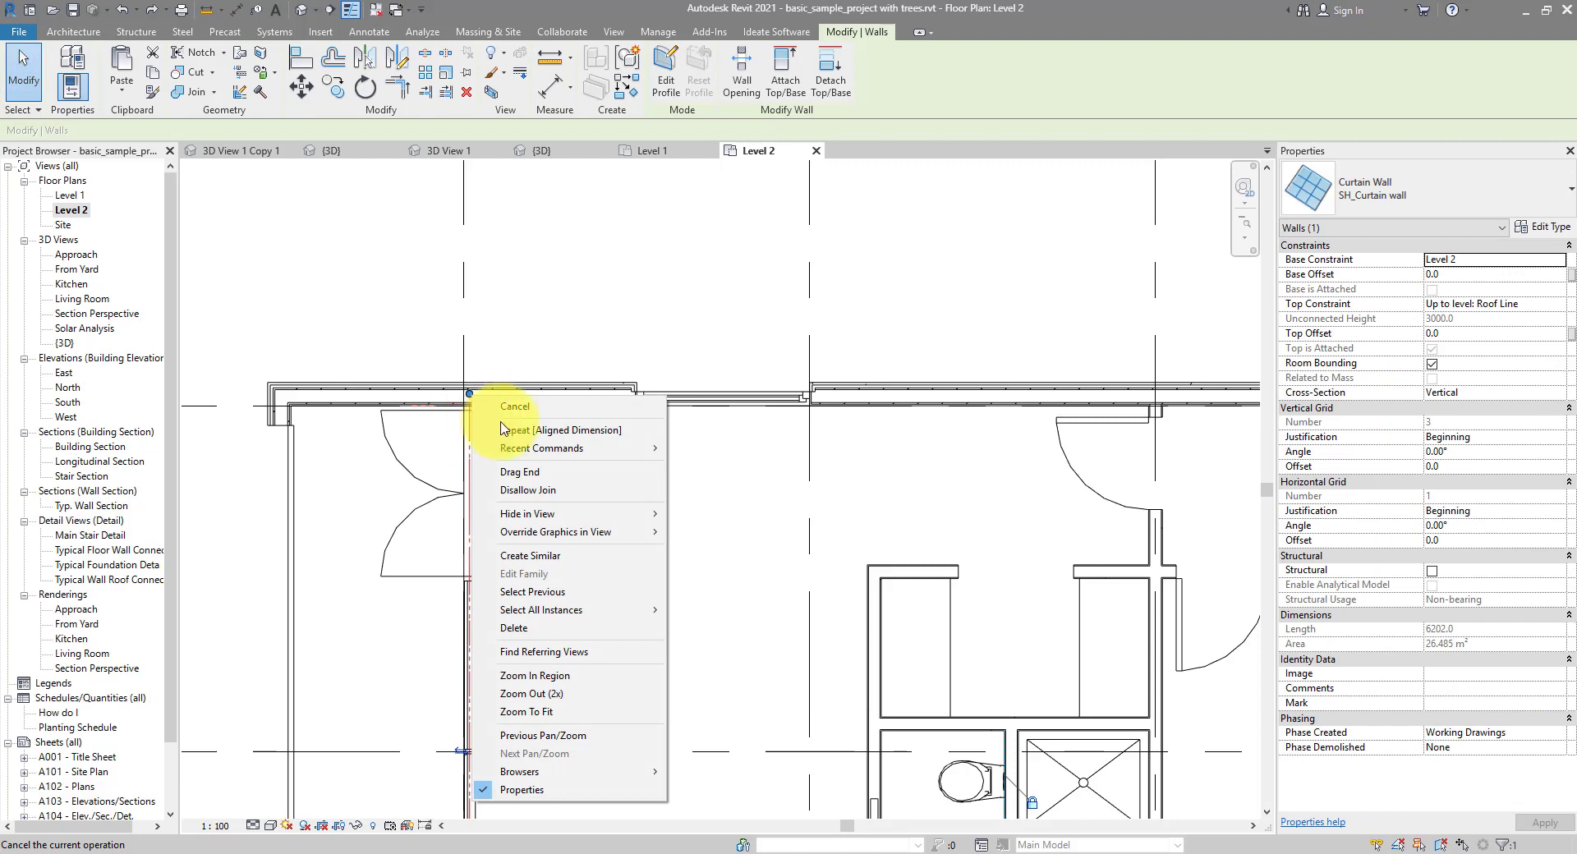
click(574, 491)
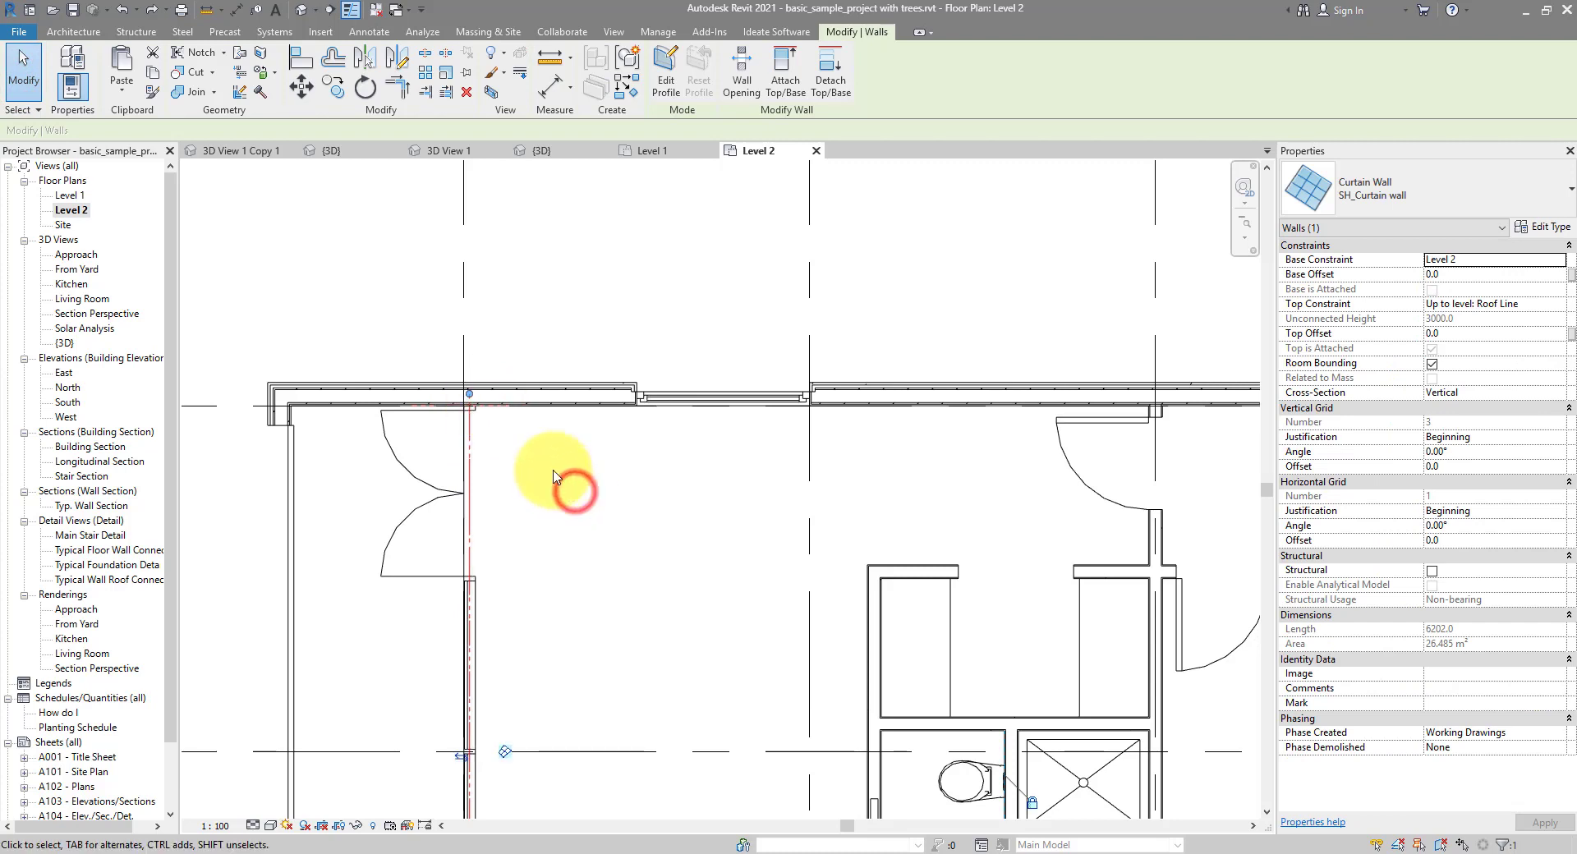
Undo the extra change and reselect the grid-1 curtain wall
right_click(470, 393)
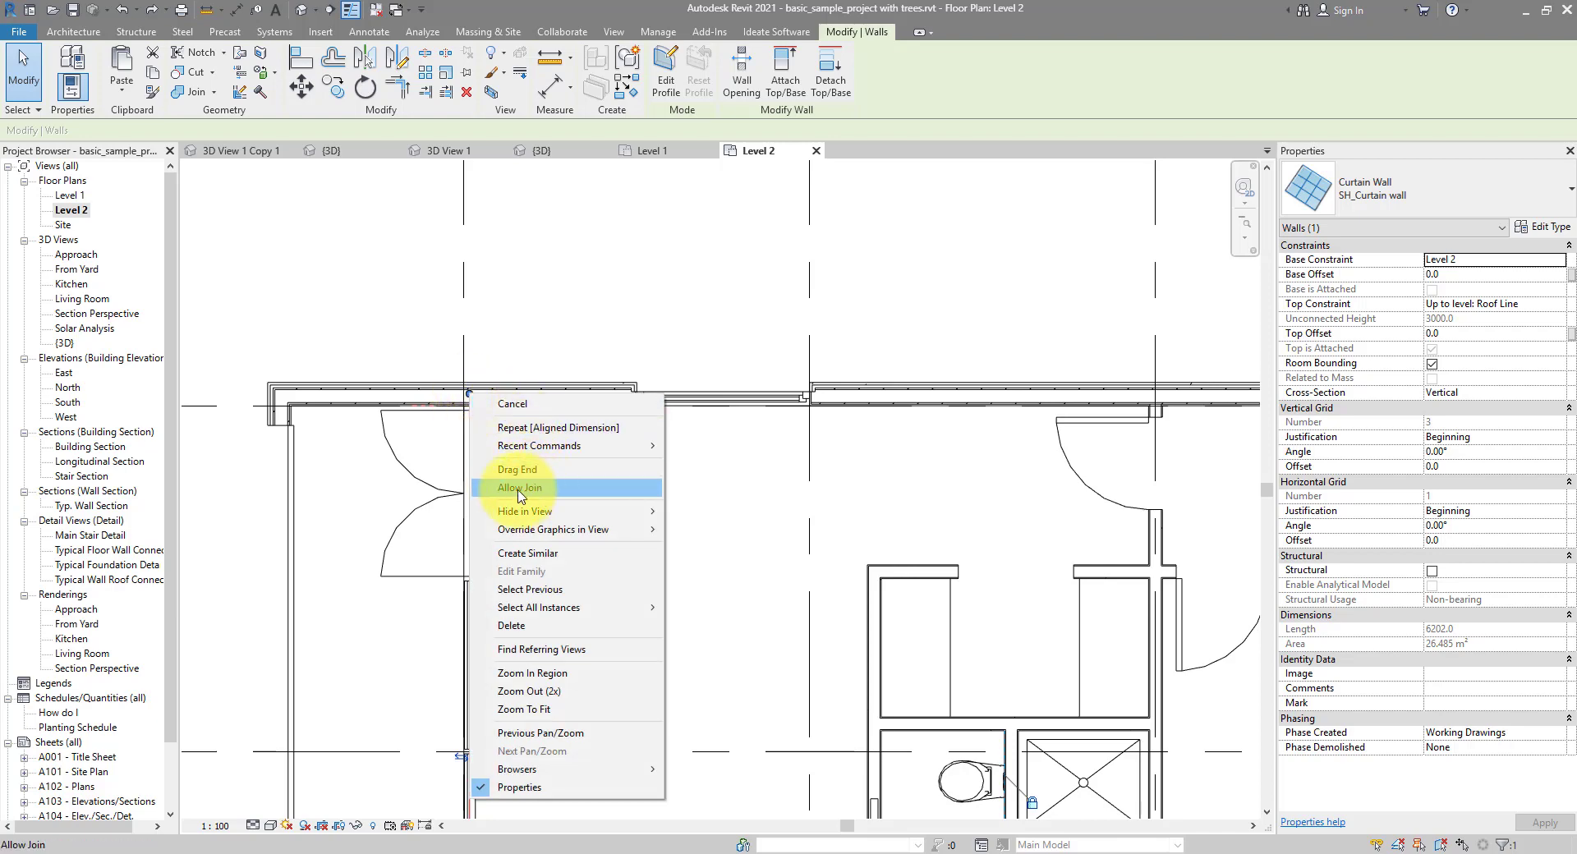
click(538, 263)
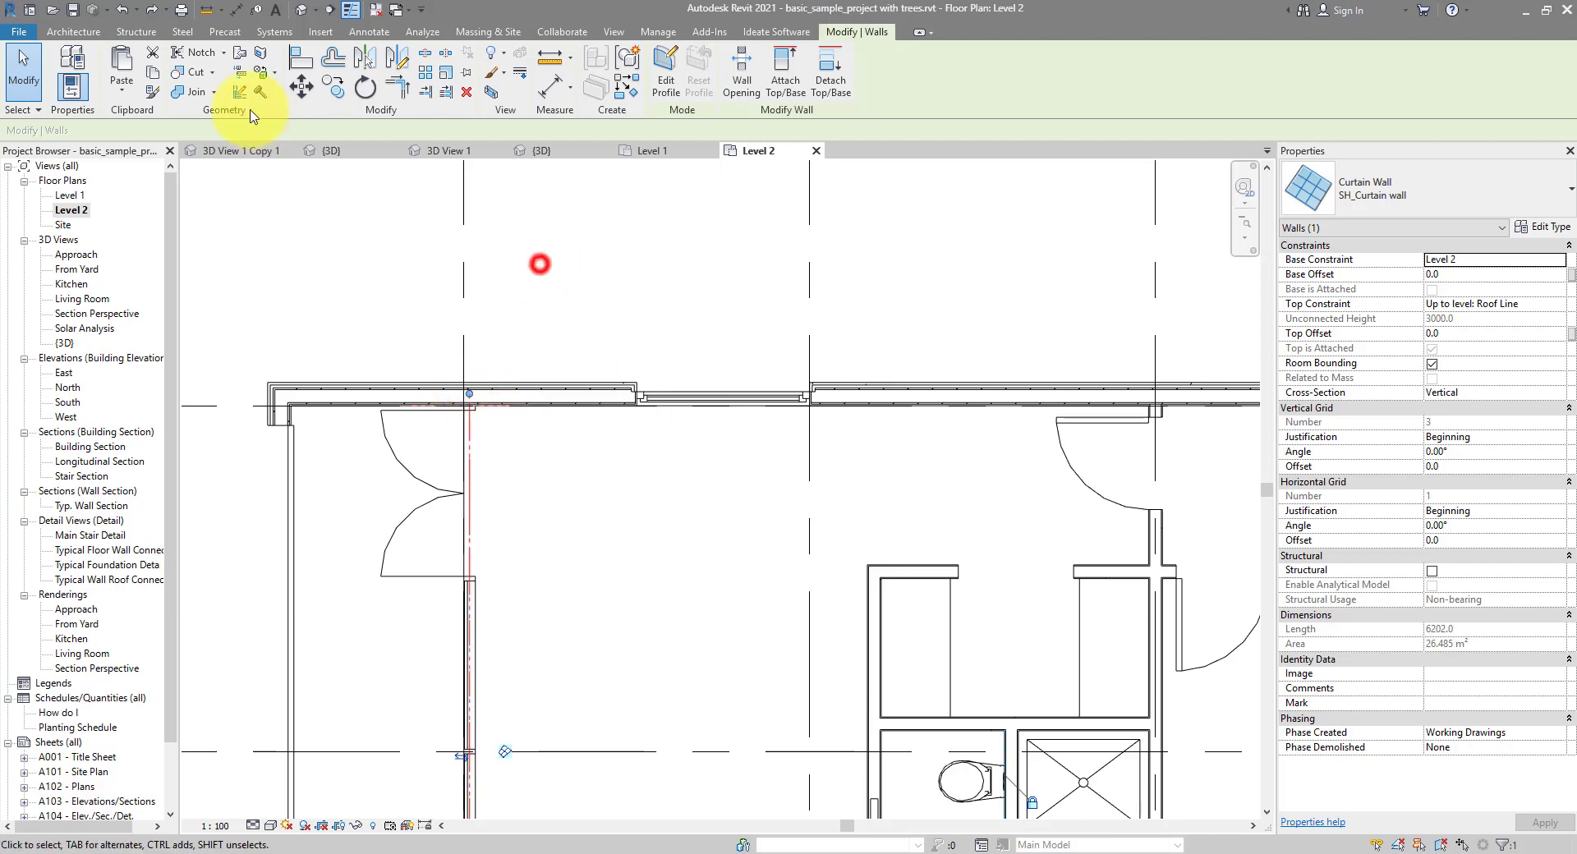
click(138, 12)
click(189, 33)
click(479, 409)
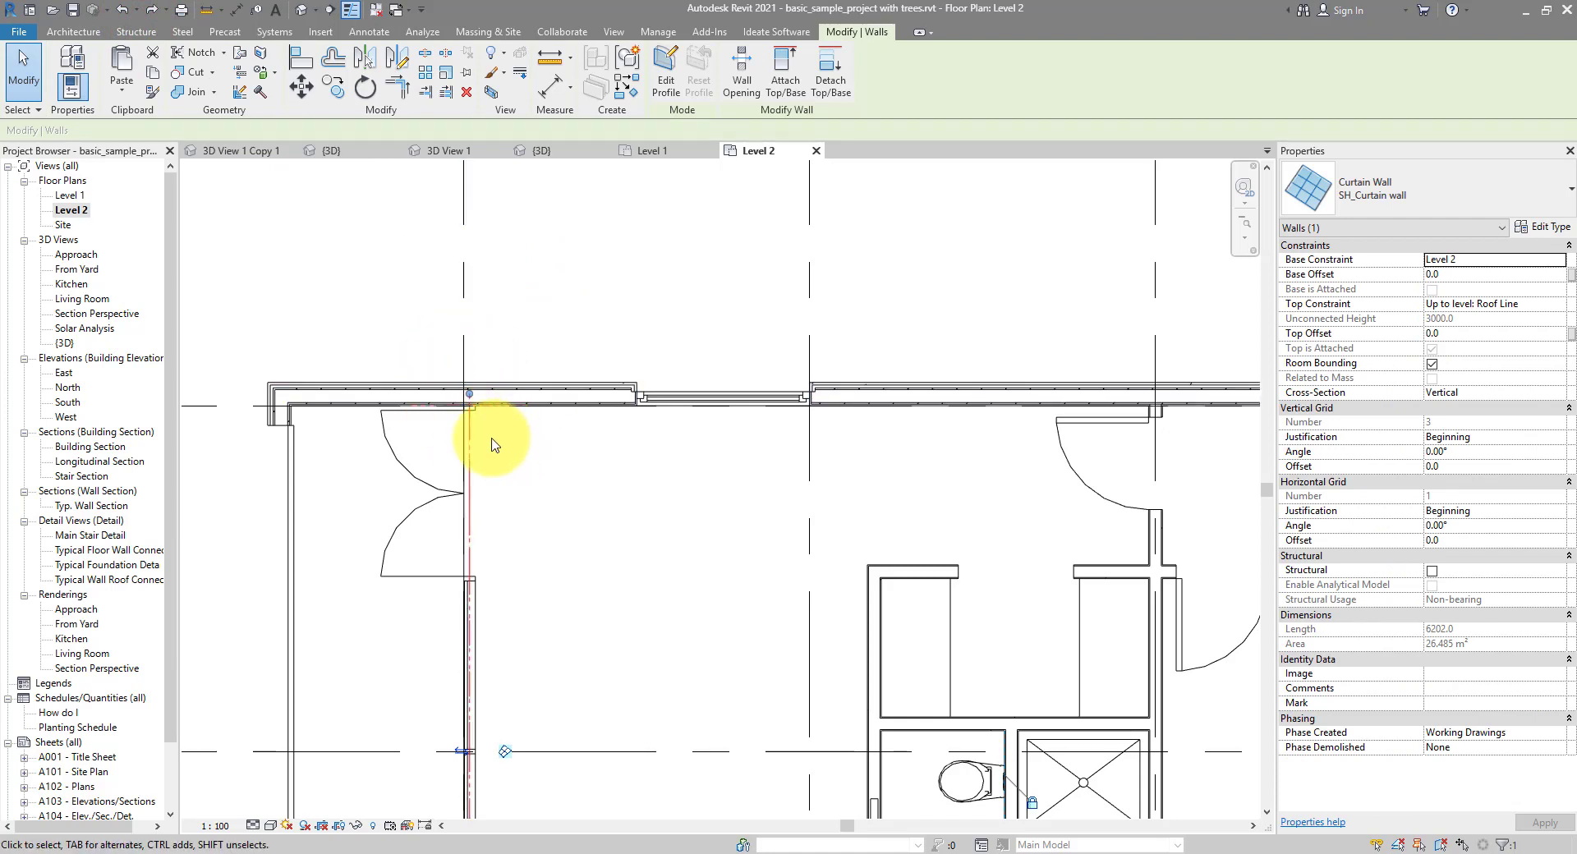
Select the grid-1 and stair-side curtain walls together and apply Hide Element to them
scroll(491, 445, down, 3)
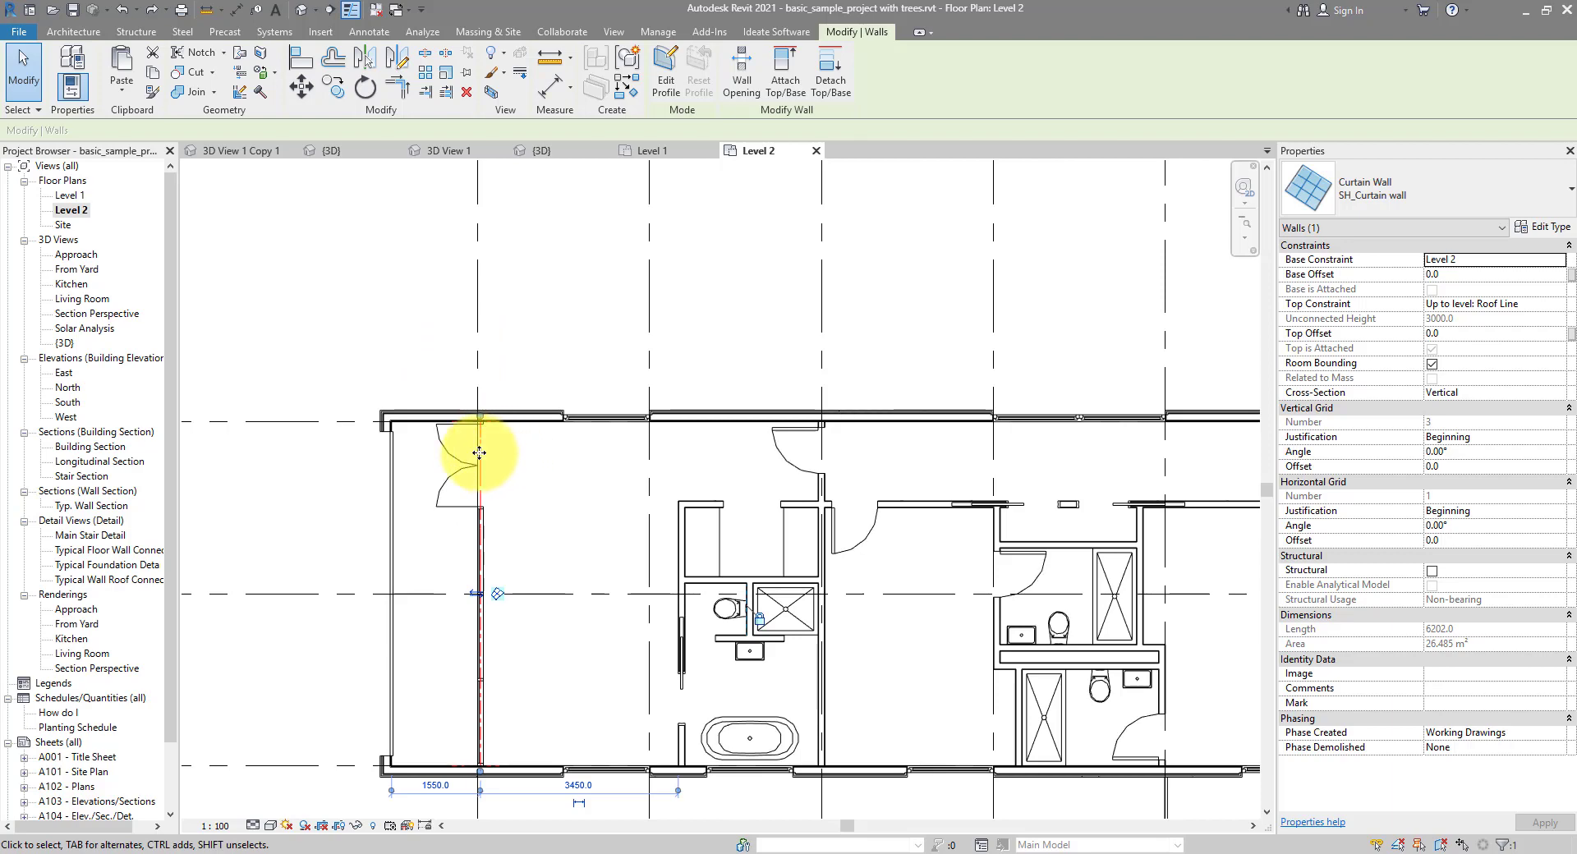
shift+scroll(1049, 520, right, 5)
shift+scroll(904, 484, right, 2)
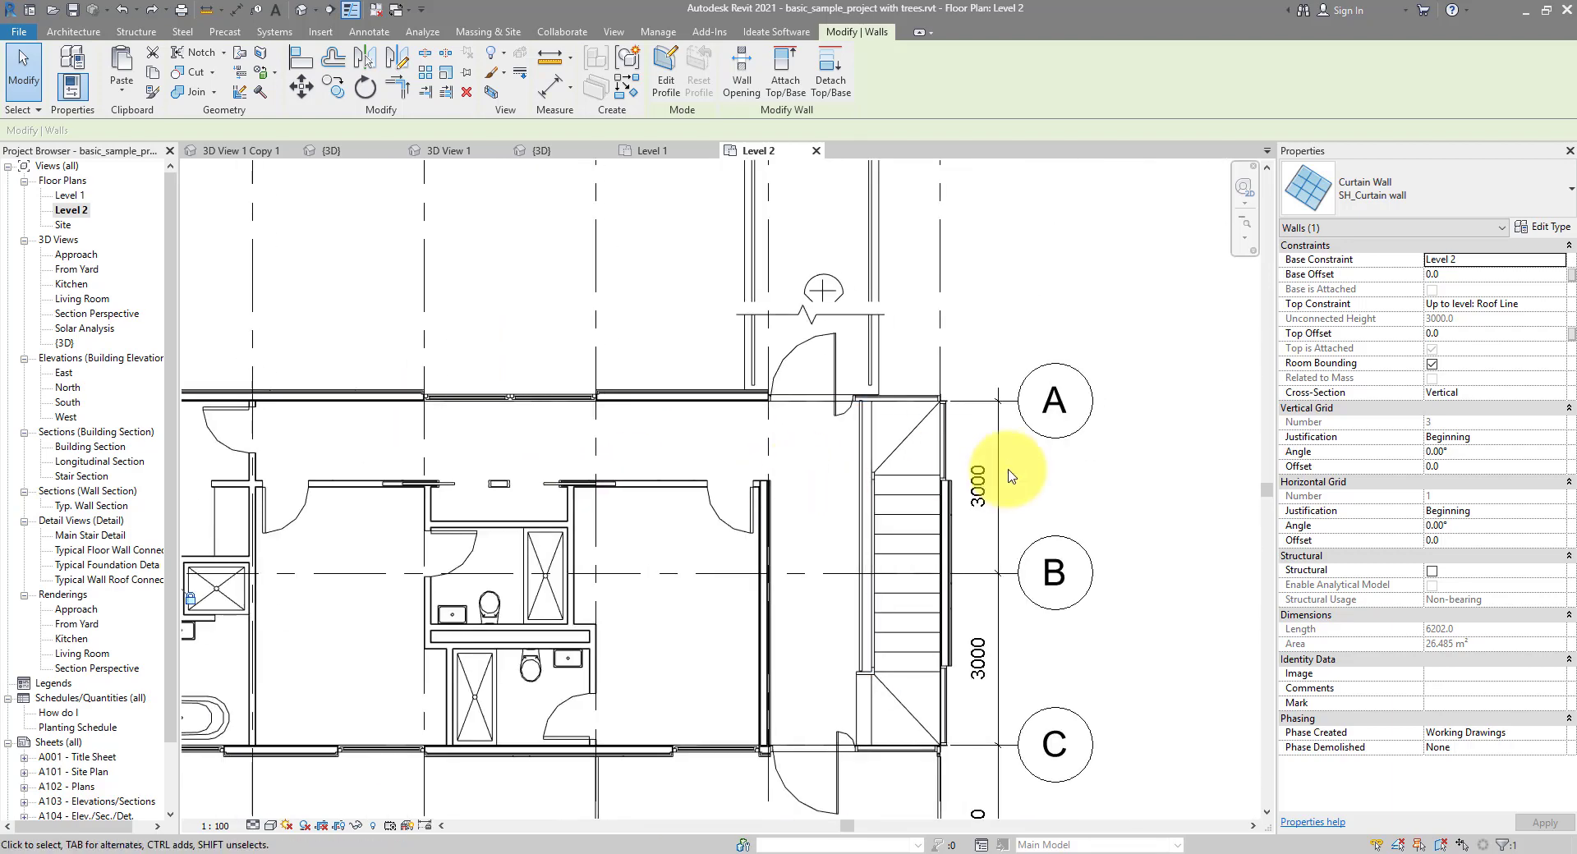
ctrl+click(946, 427)
scroll(1012, 445, down, 2)
middle_drag(619, 363, 707, 412)
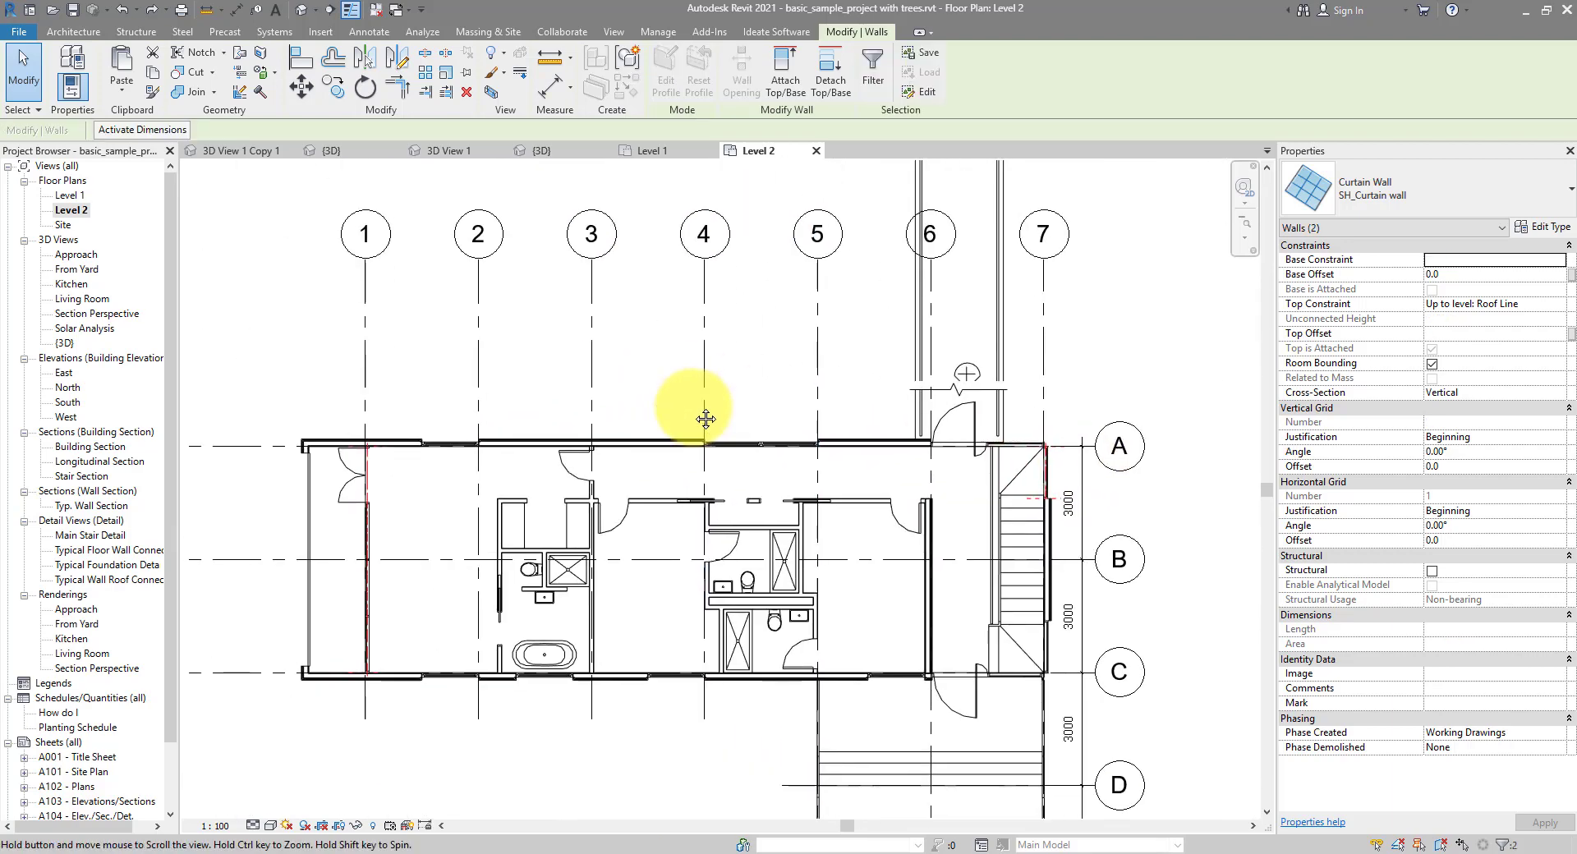
click(355, 825)
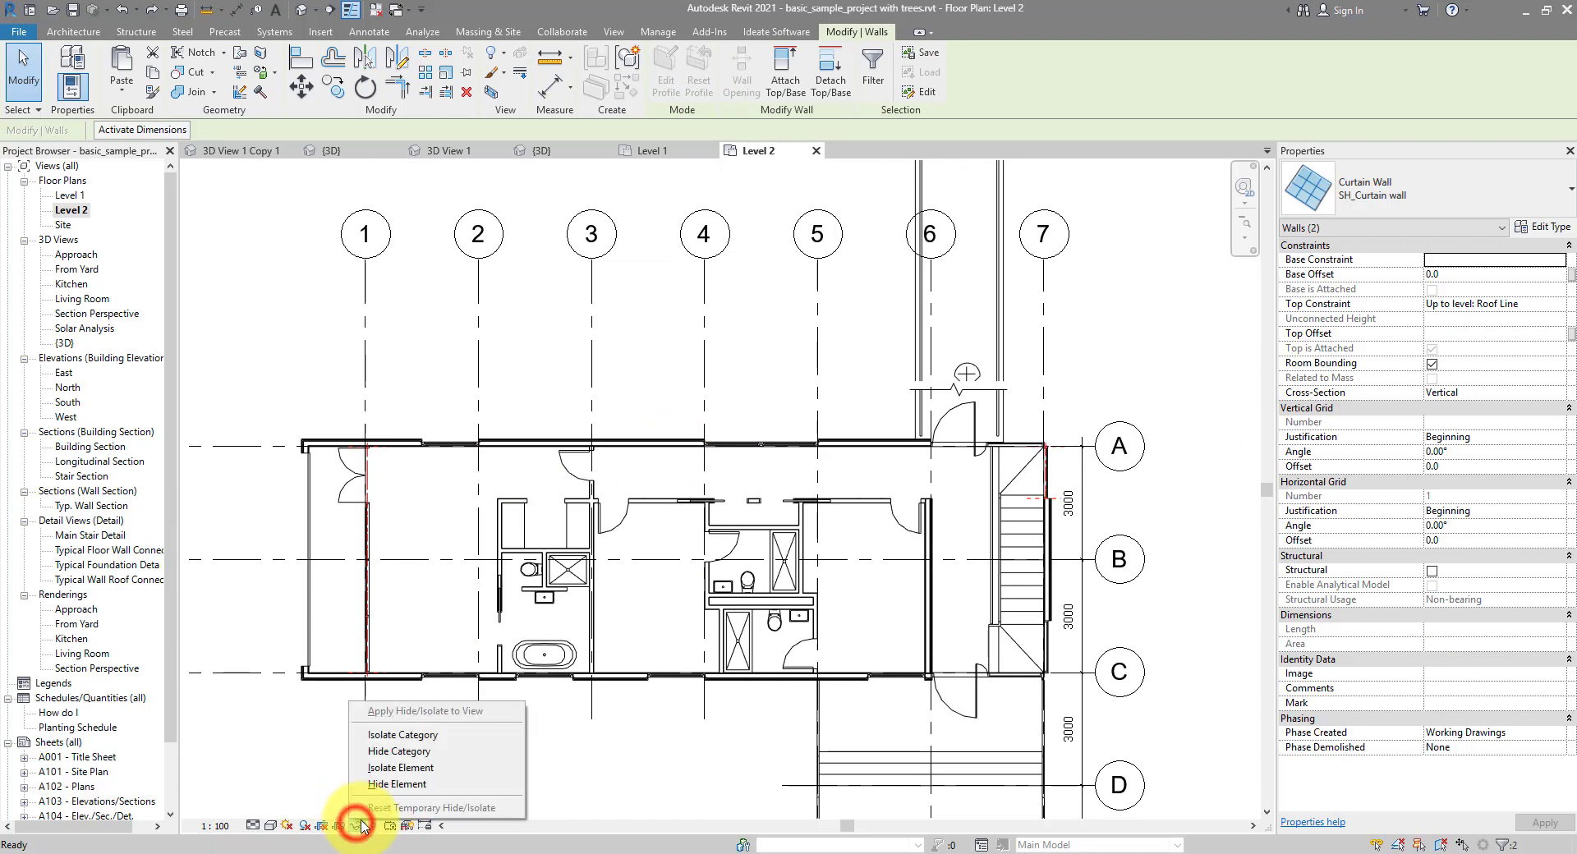
click(440, 787)
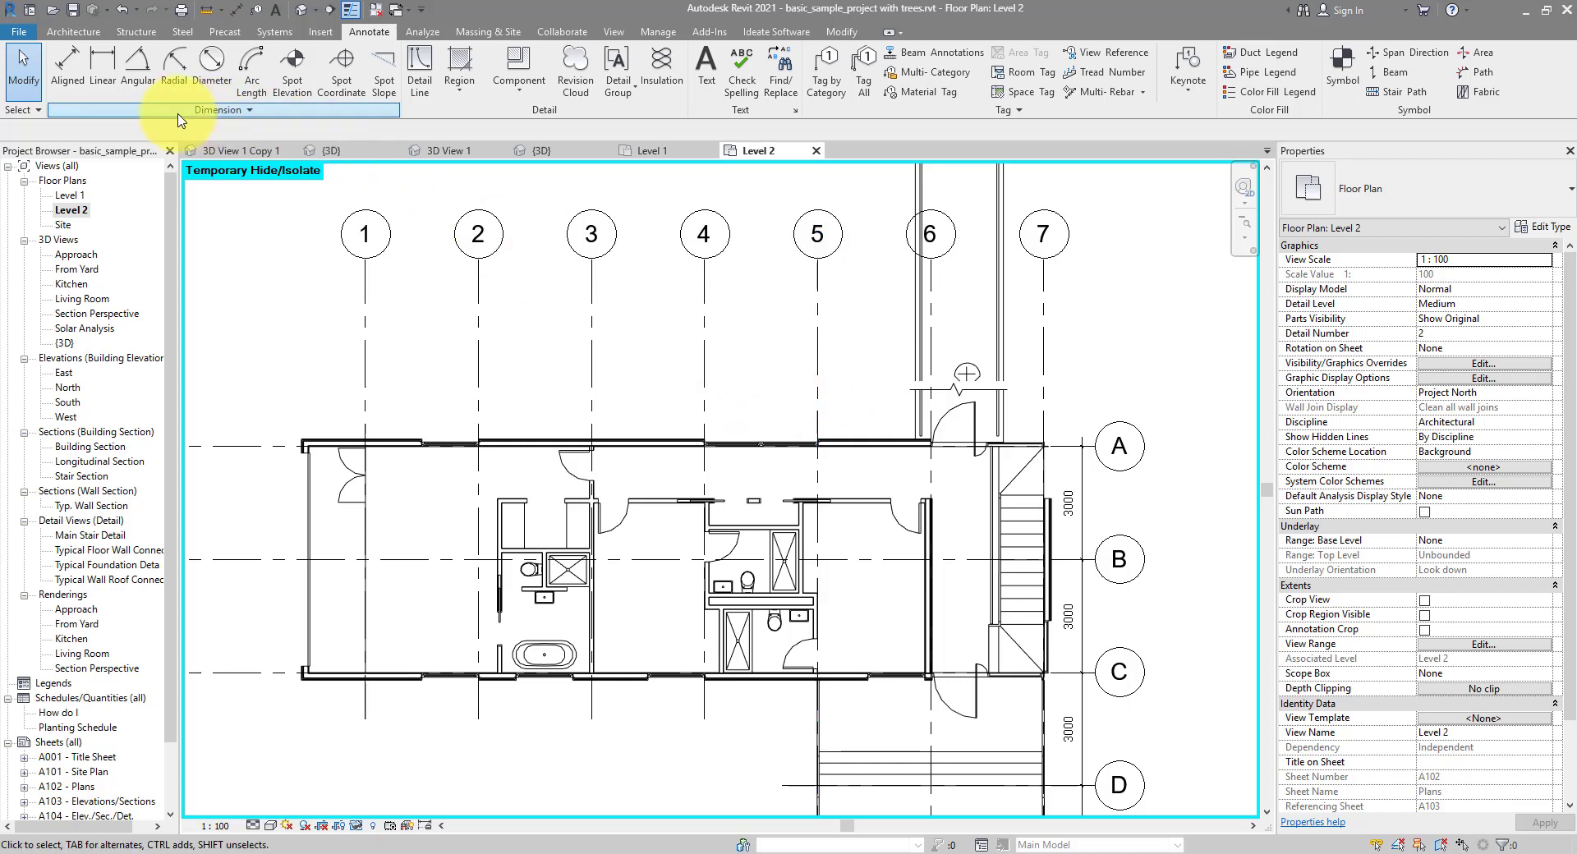
Dimension the entire top wall with an aligned string above the plan, reading 202, 1500, 2250 … 3000, 202
click(67, 64)
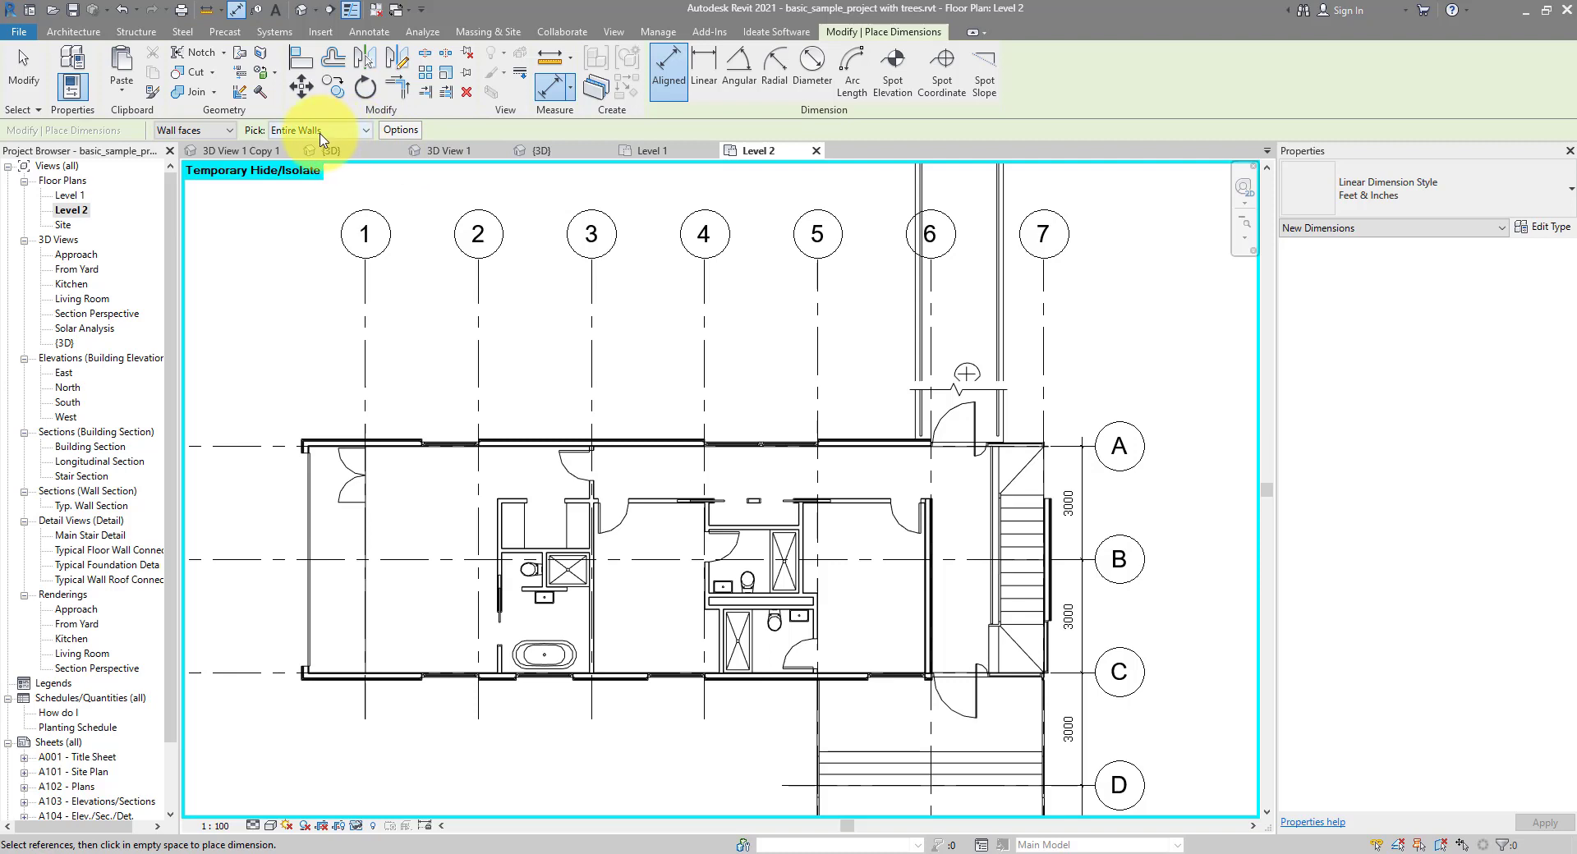
click(656, 440)
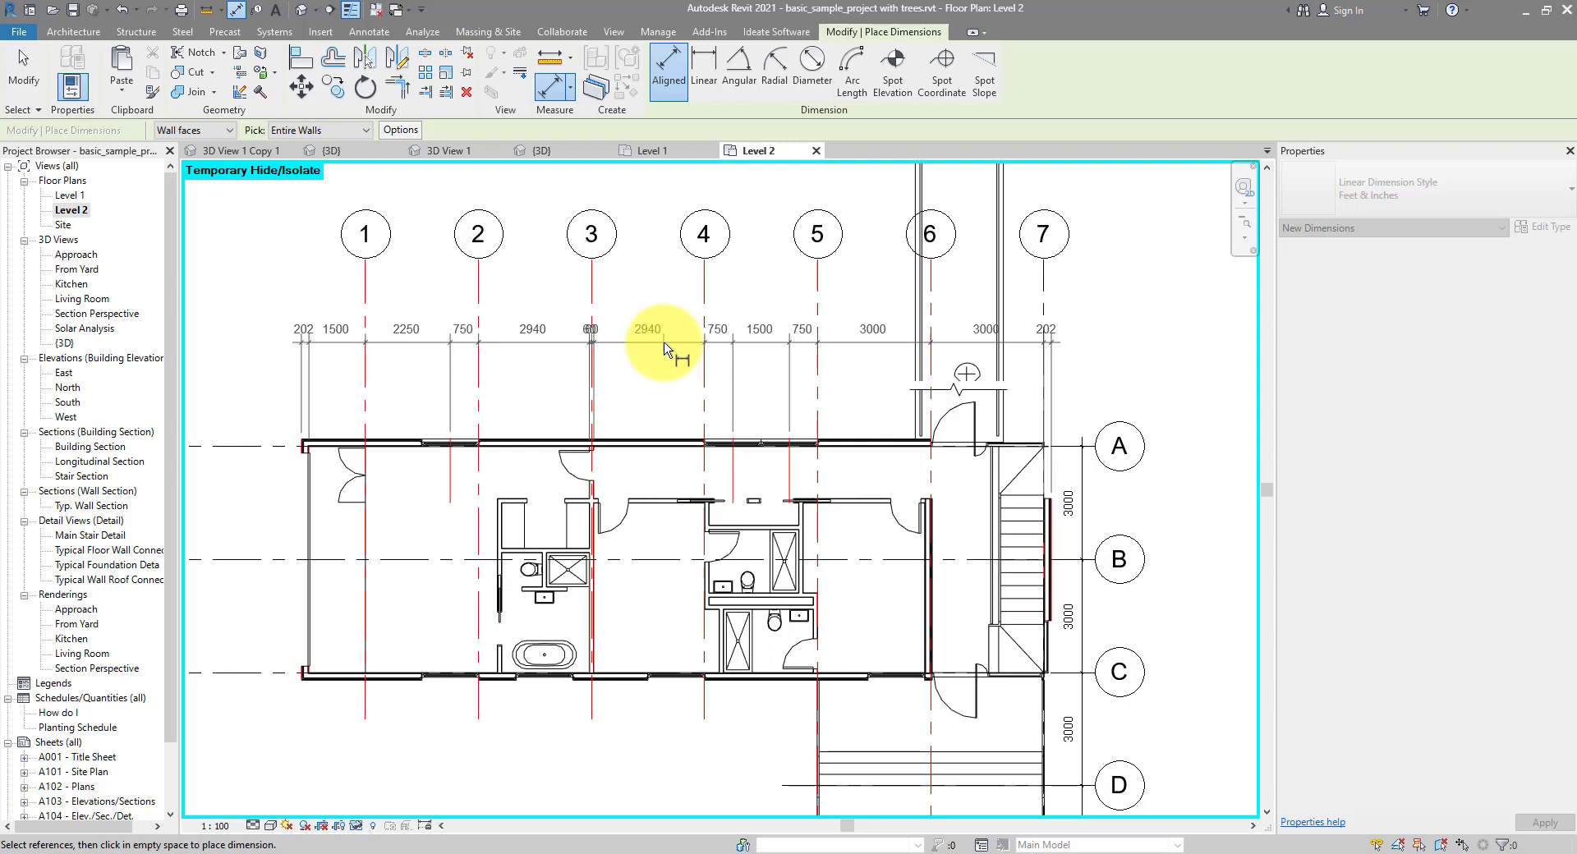
click(663, 350)
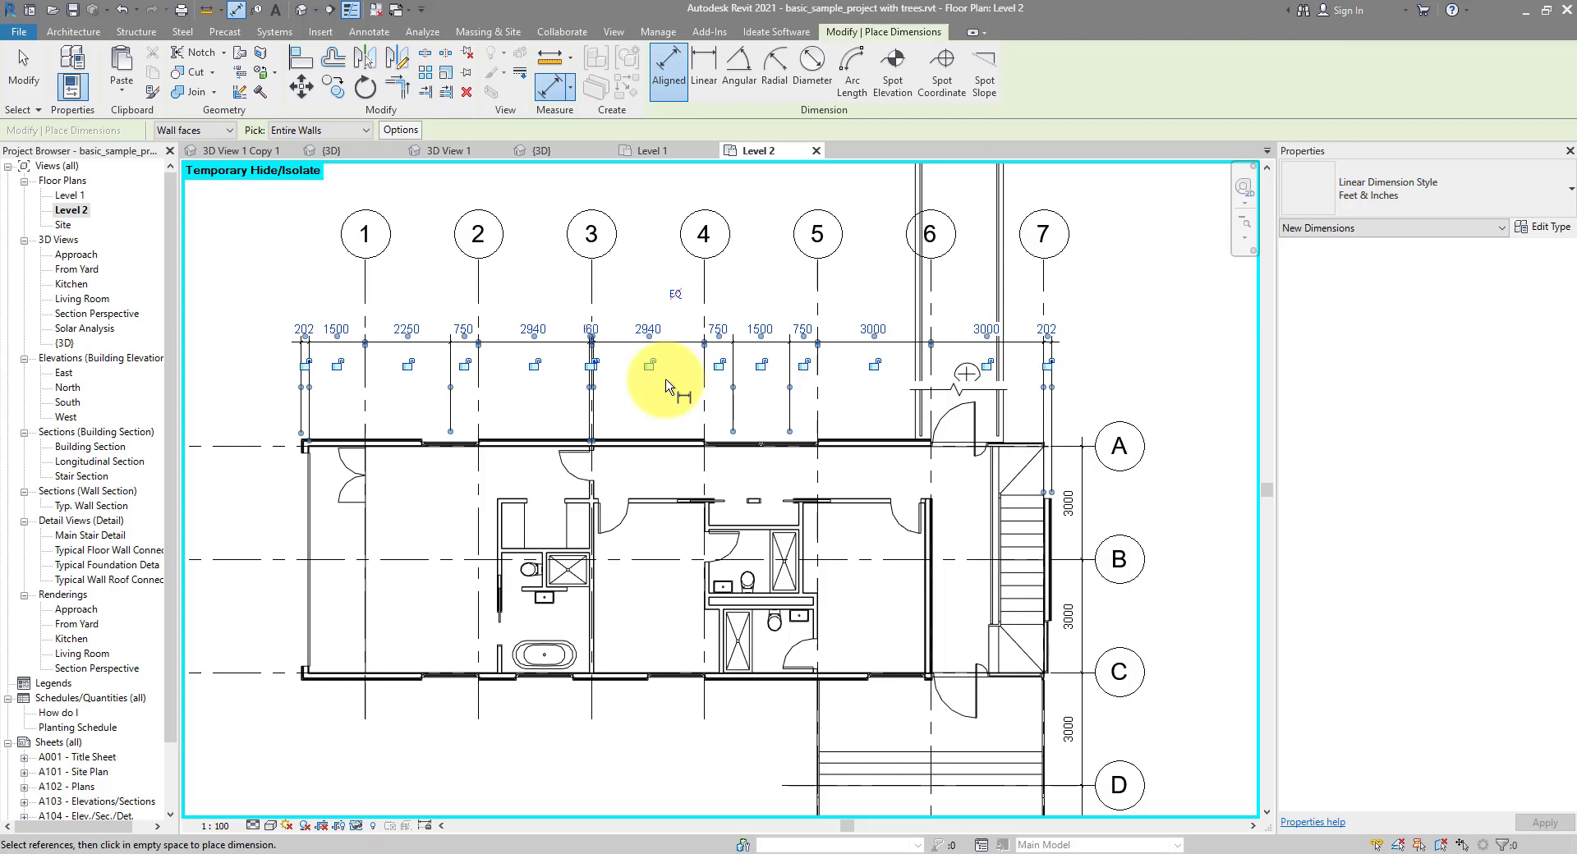
scroll(435, 405, up, 2)
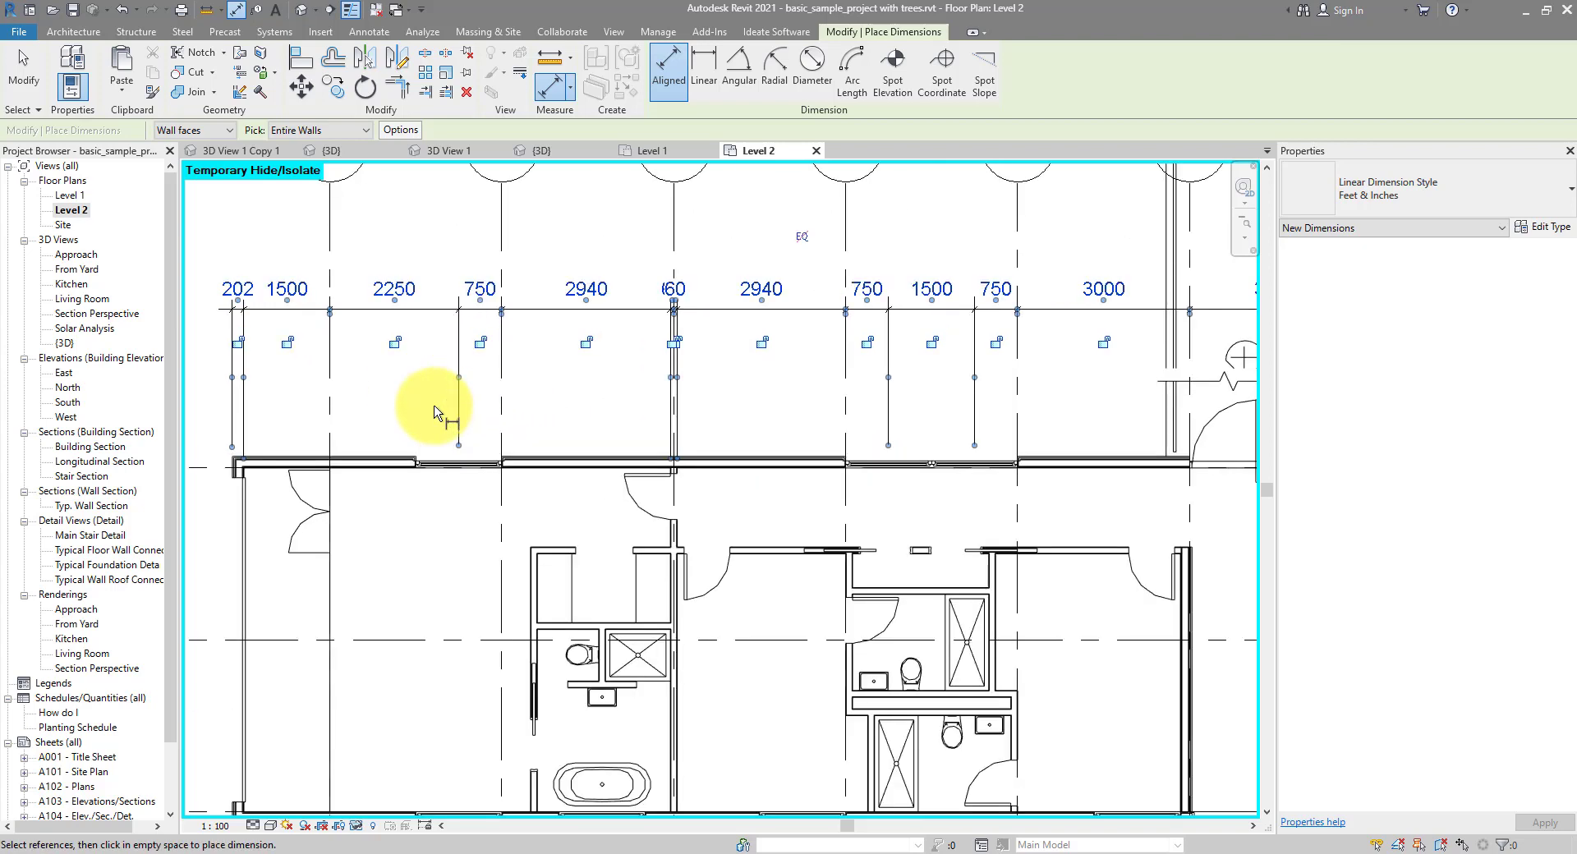
Undo the old string and place a new entire-wall dimension above the top wall reading 202, 1500, 1500, 1500…202
click(123, 11)
click(401, 130)
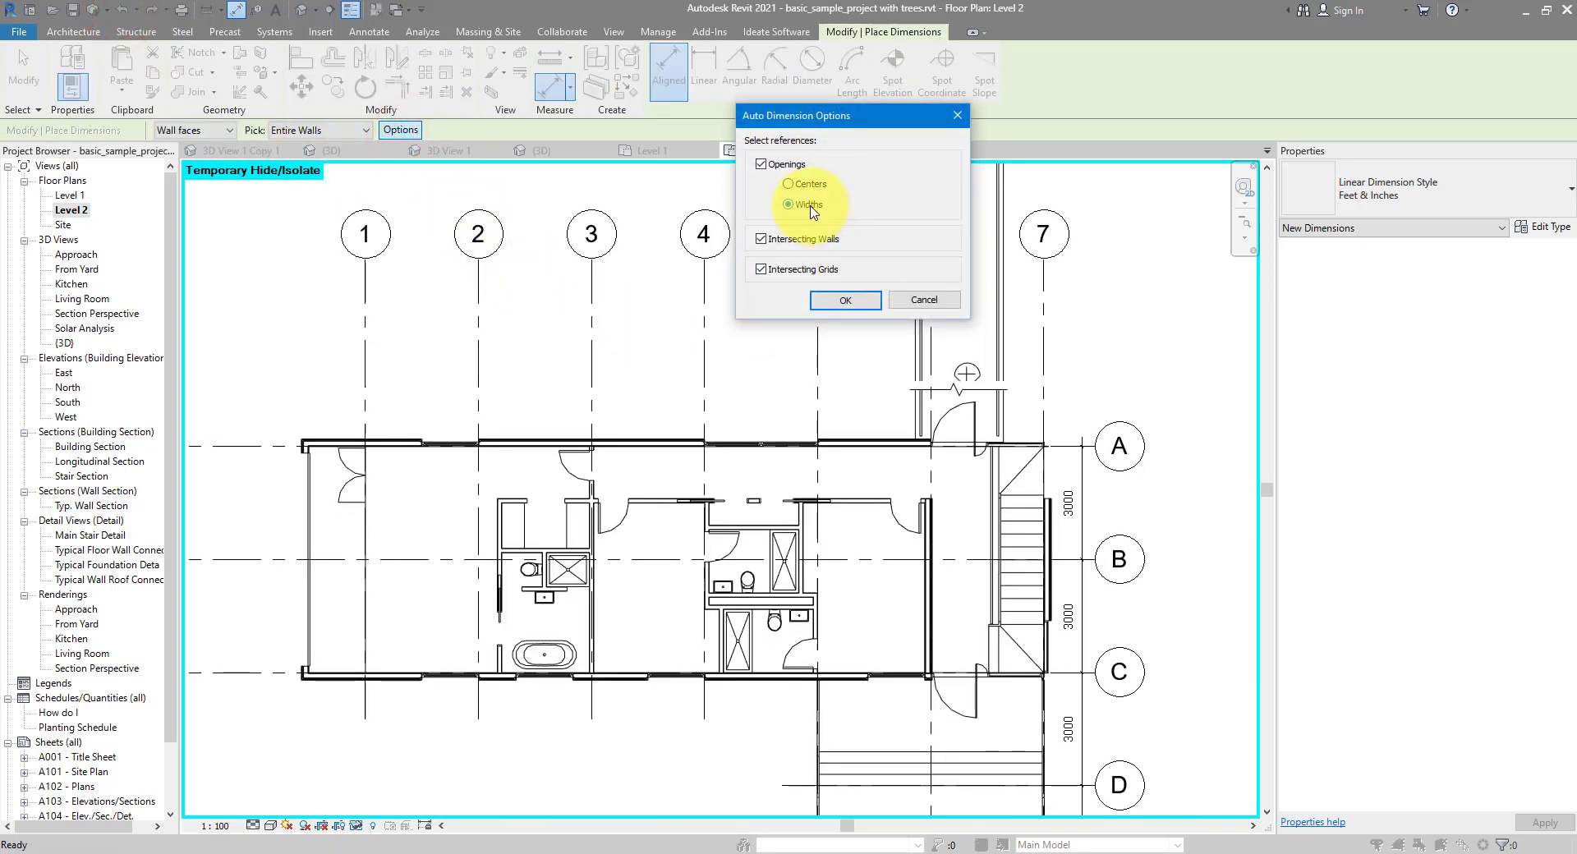
click(845, 299)
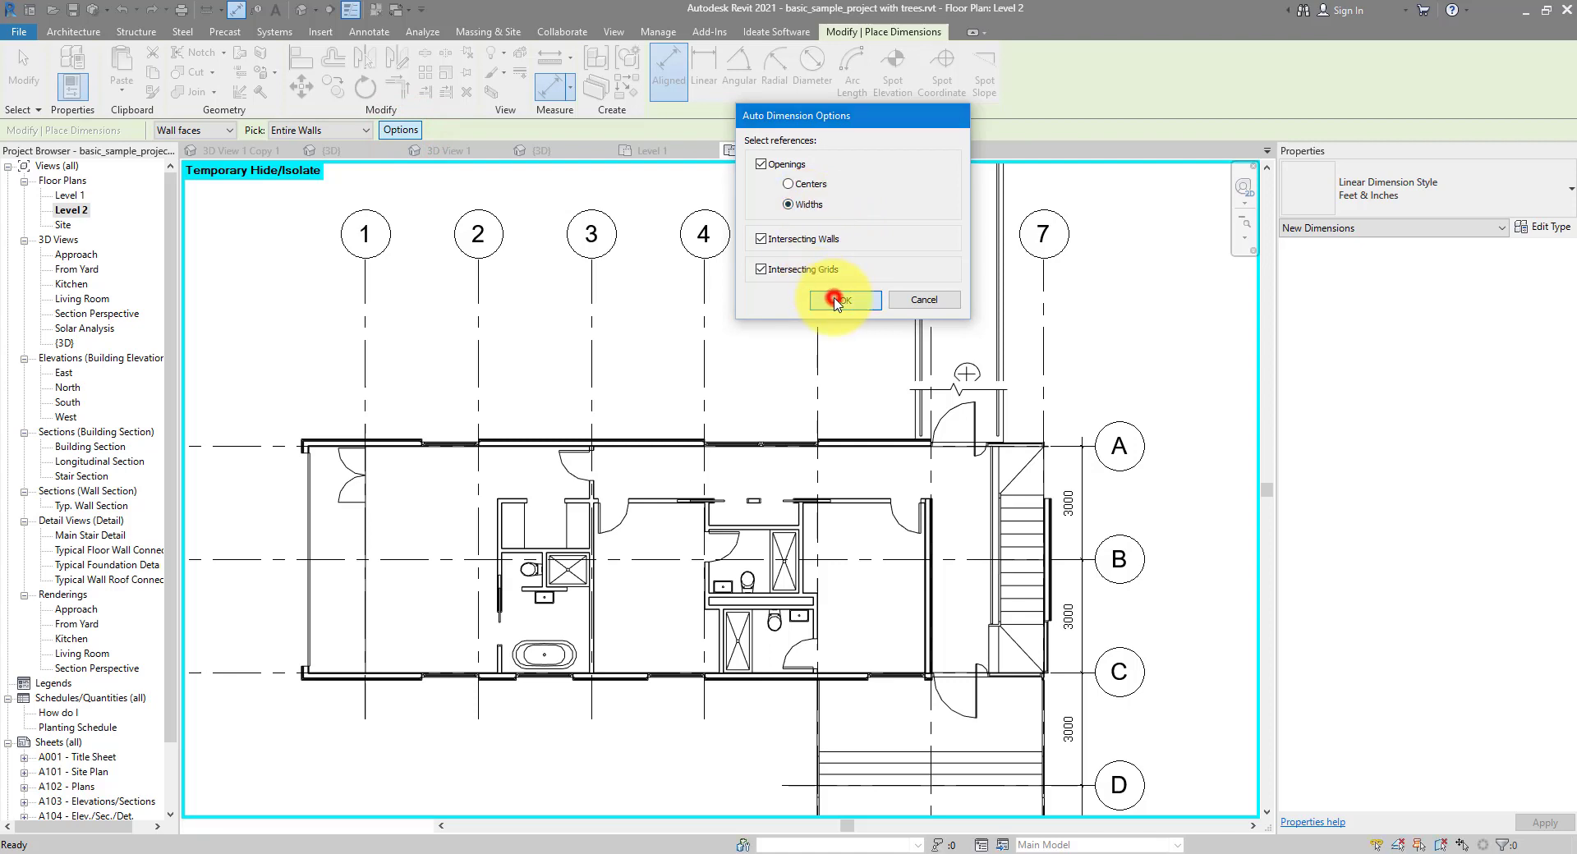
click(618, 444)
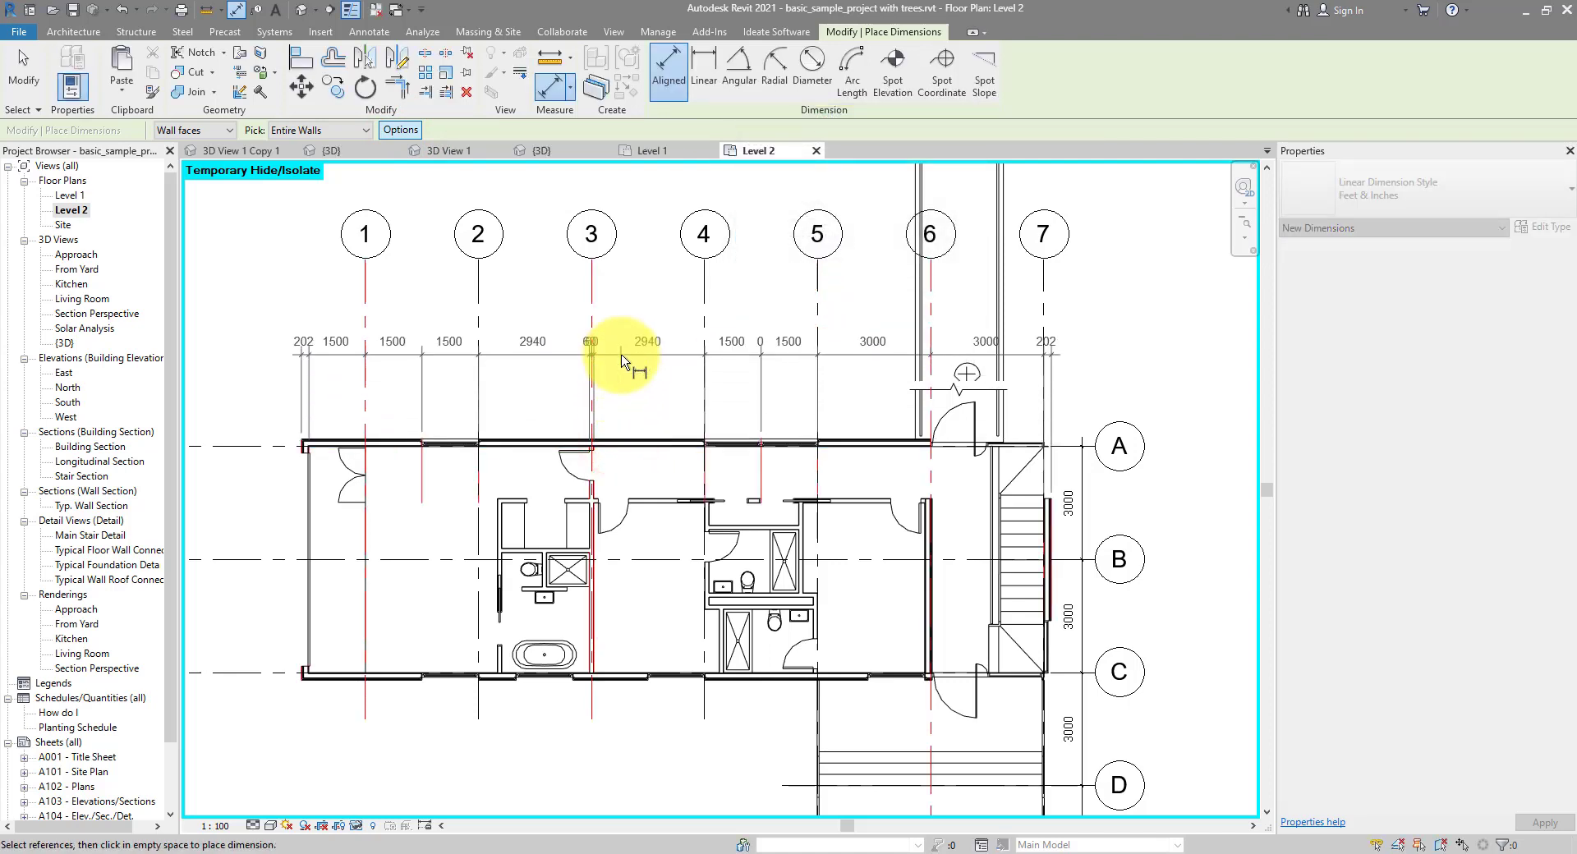
click(621, 361)
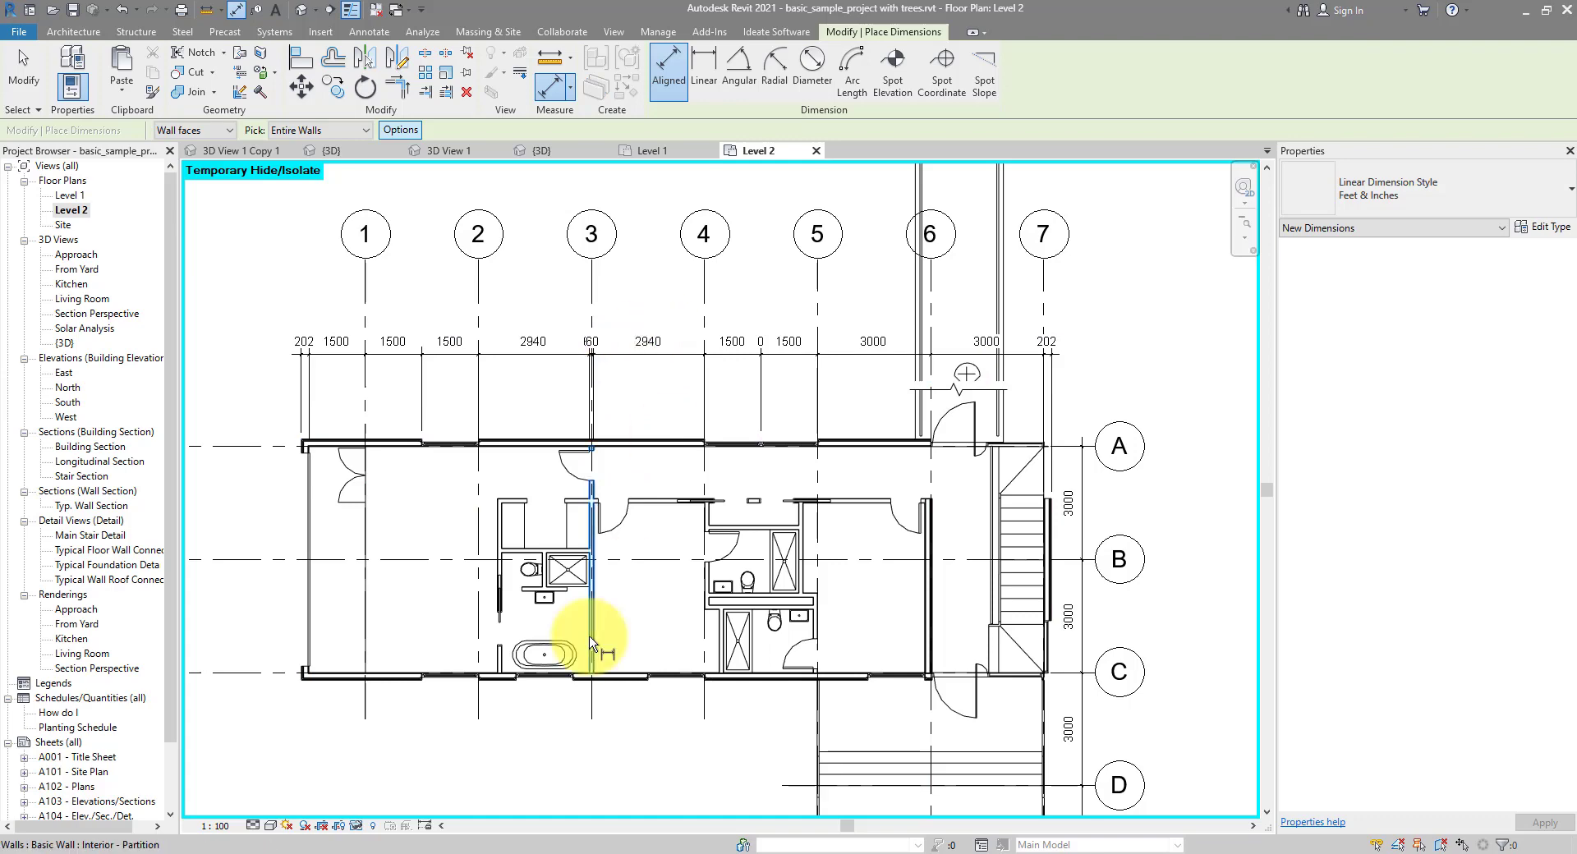
Use Reset Temporary Hide/Isolate so both curtain walls show beside the top-wall dimension string
click(356, 824)
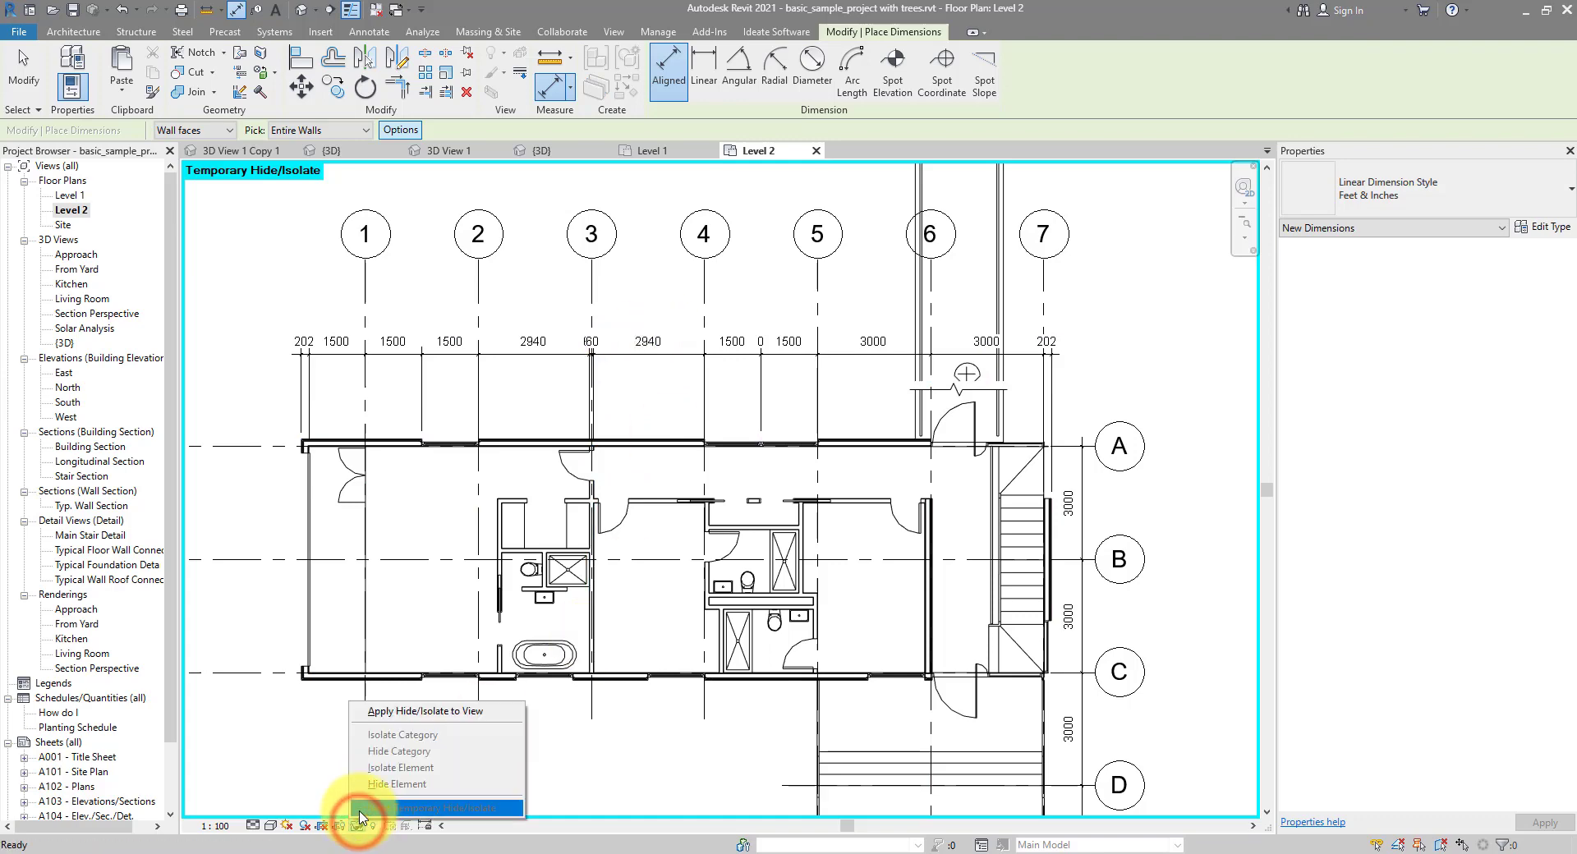
click(359, 811)
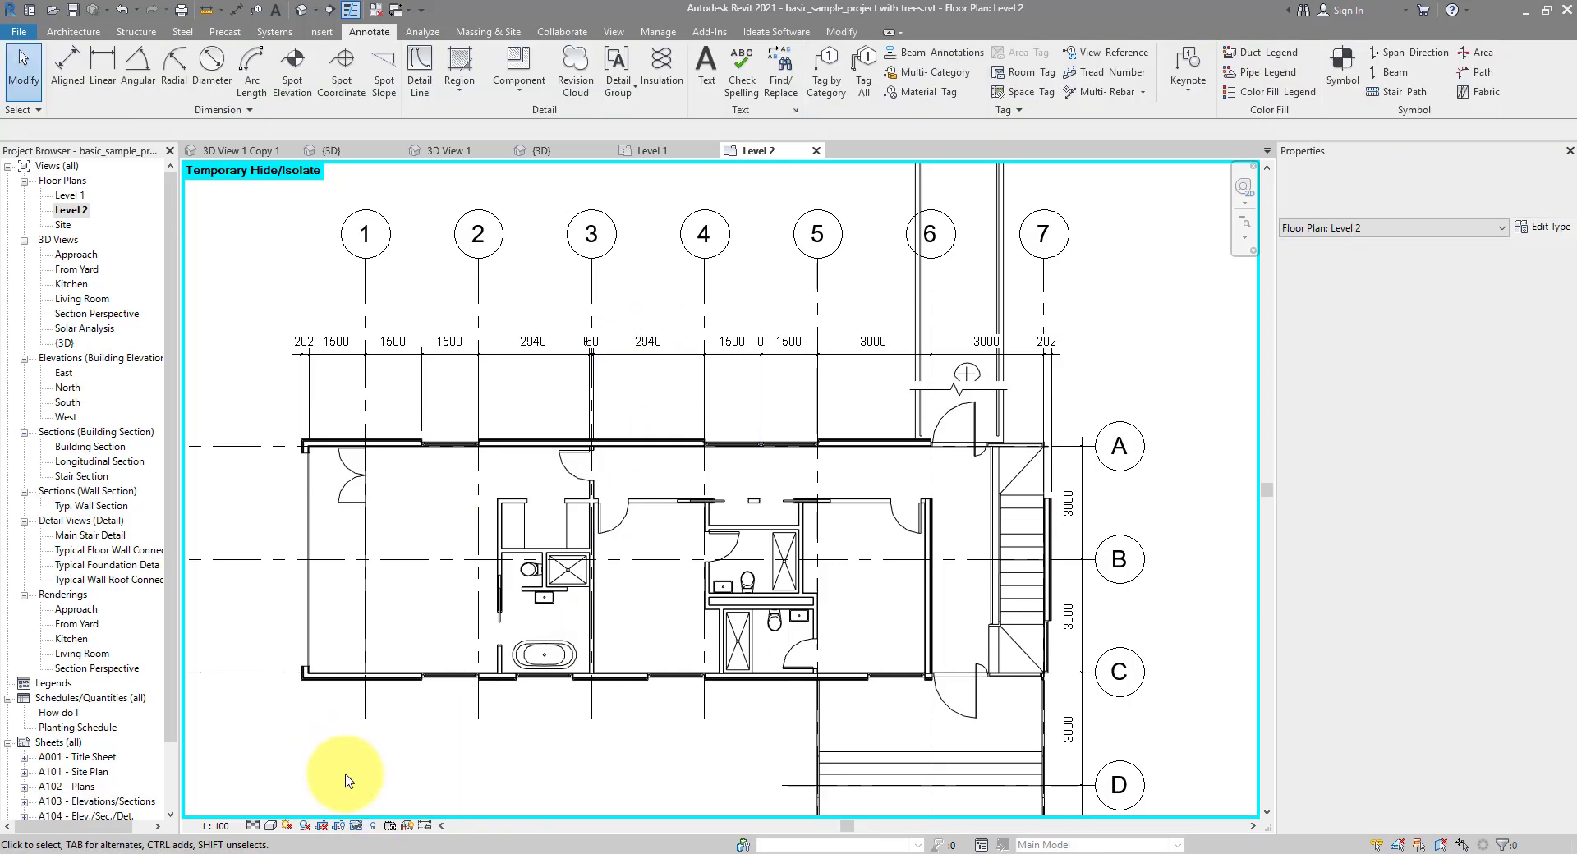
click(355, 824)
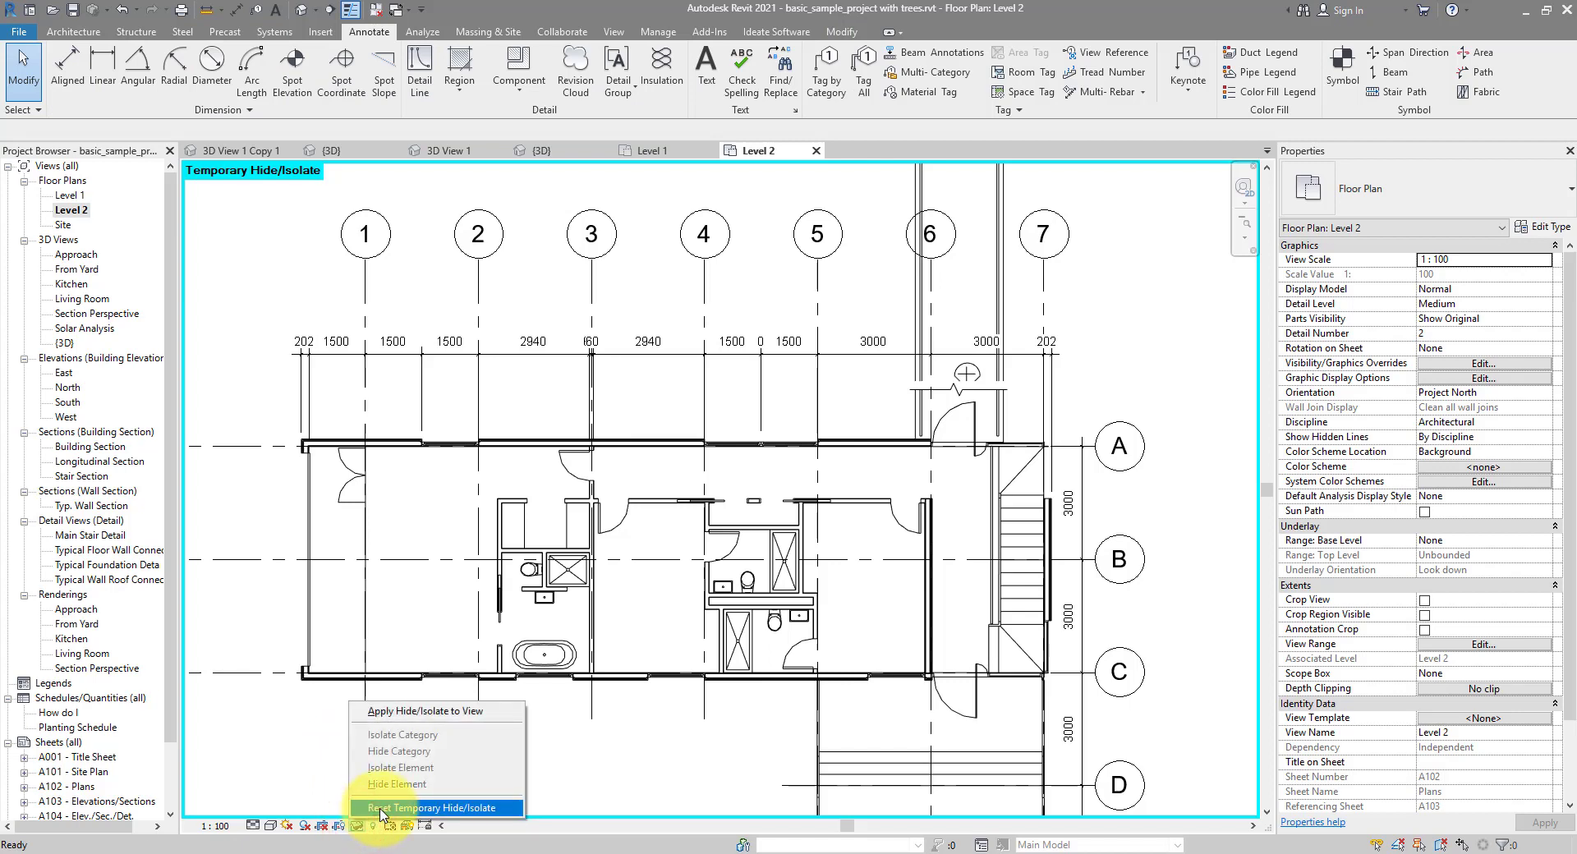
click(380, 808)
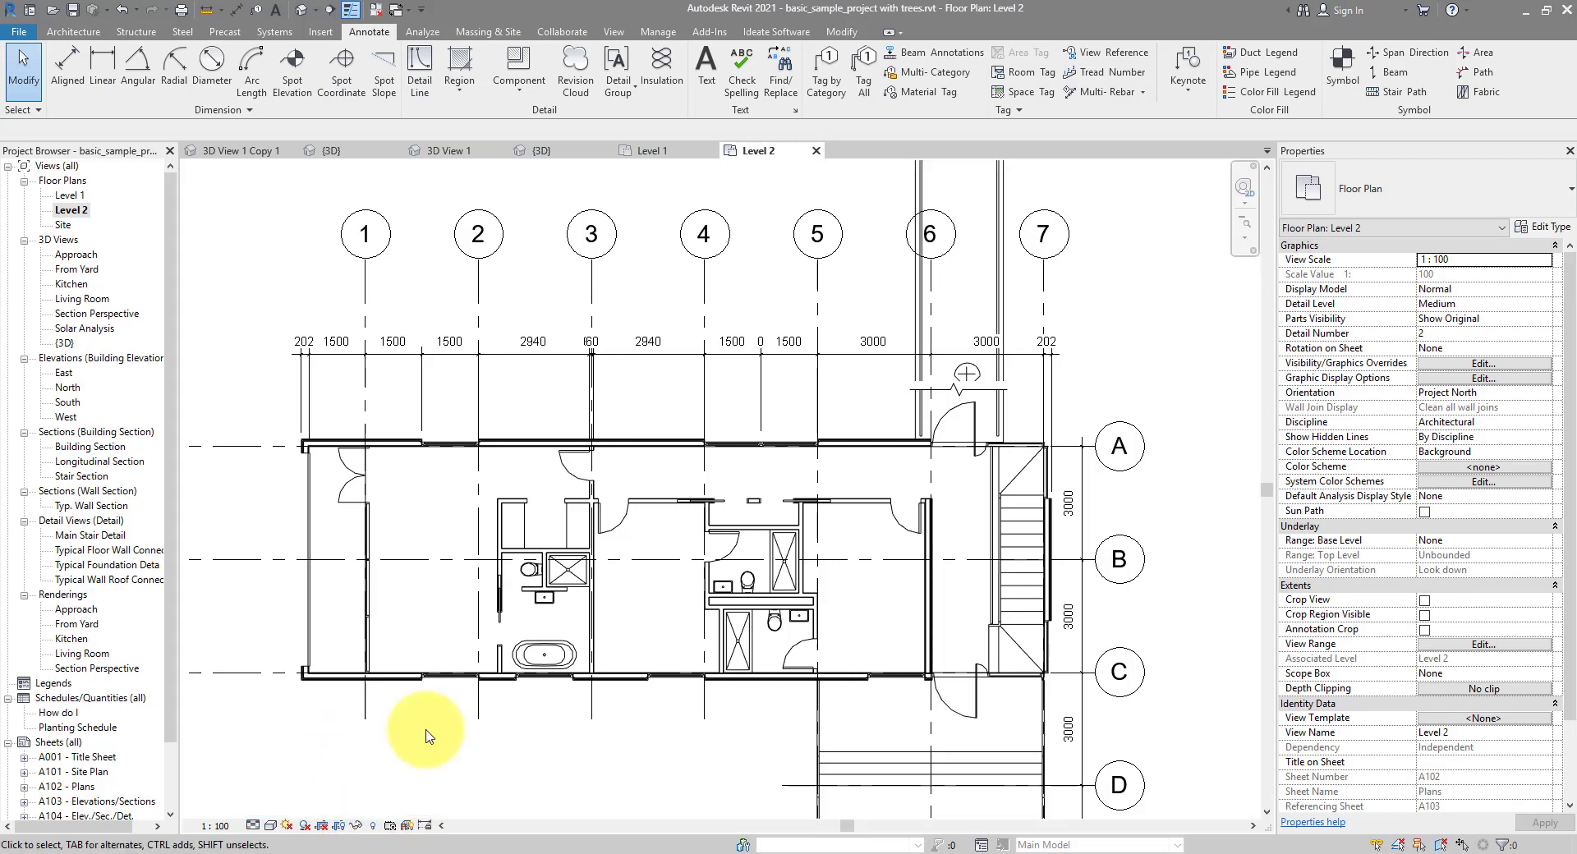